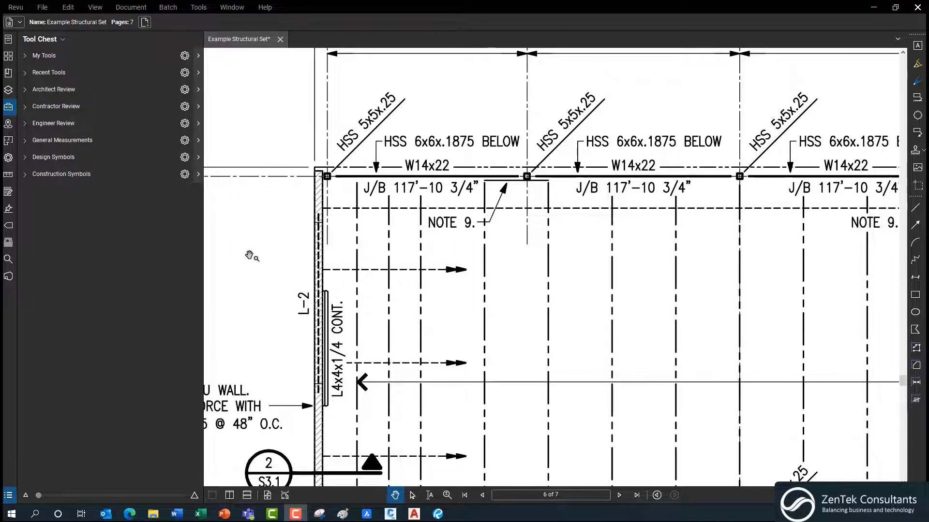
Load the ZenEstimate Steel Installation profile from the Revu menu and show the empty Markups List.
left_click(16, 8)
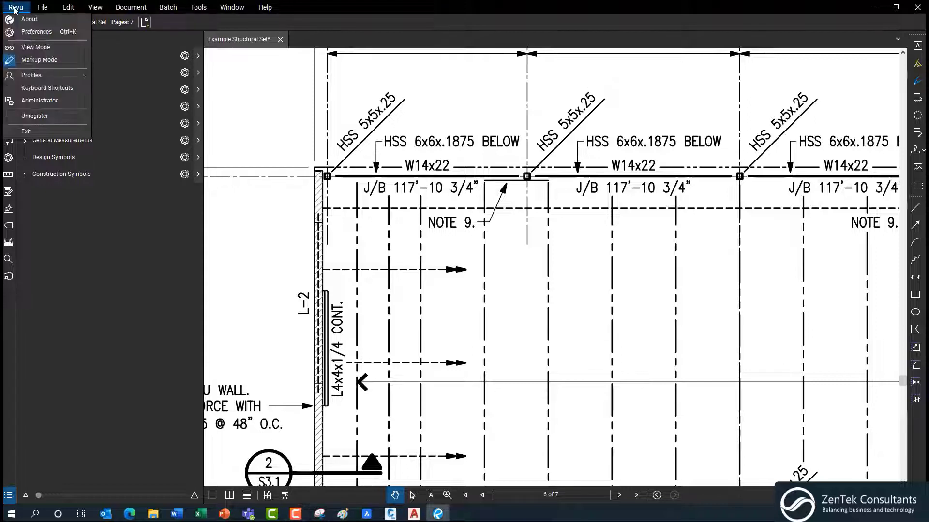
mouse_move(65, 77)
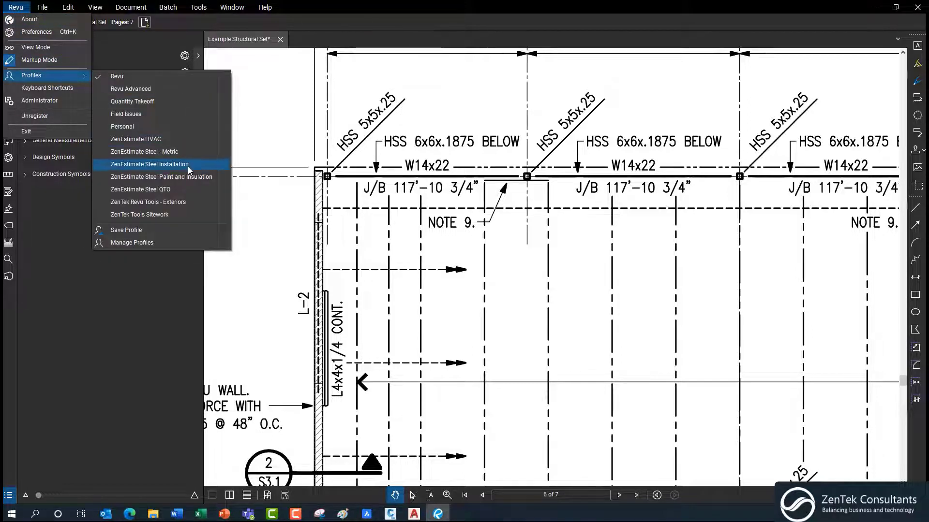
left_click(158, 166)
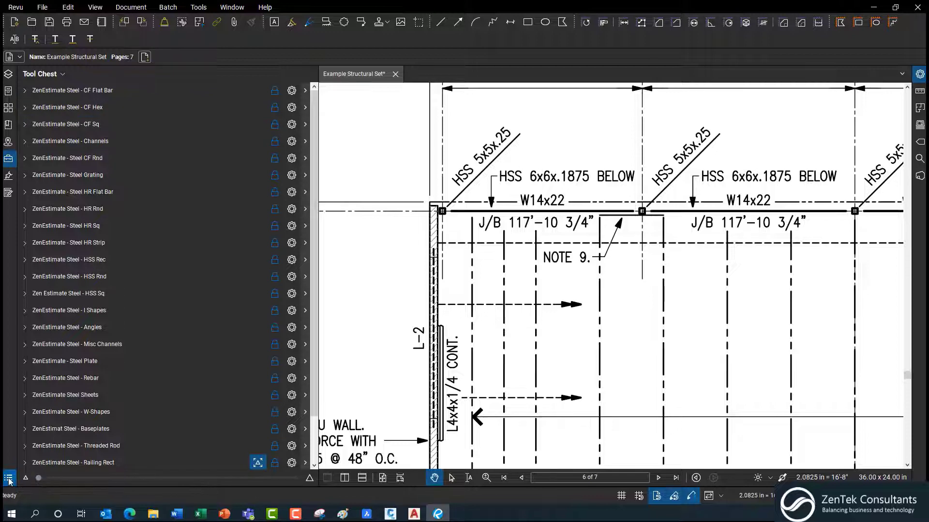
scroll(70, 416, "down", 3)
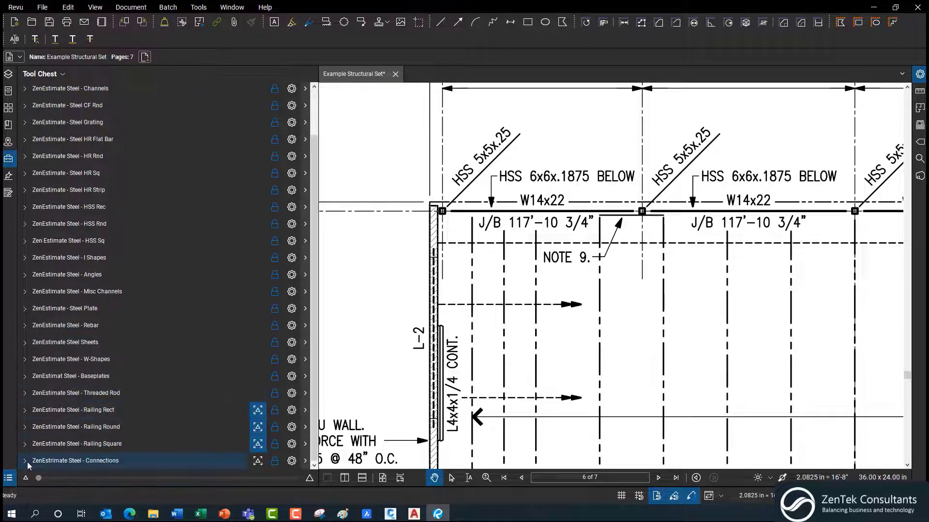
left_click(10, 479)
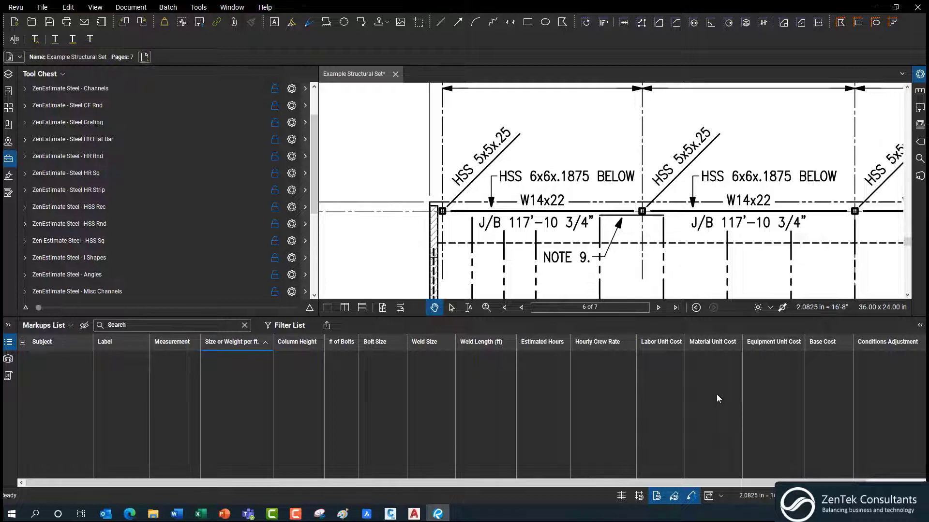
Count the left, middle and right columns with the HSS Sq 5x5 Column tool.
scroll(622, 229, "down", 2)
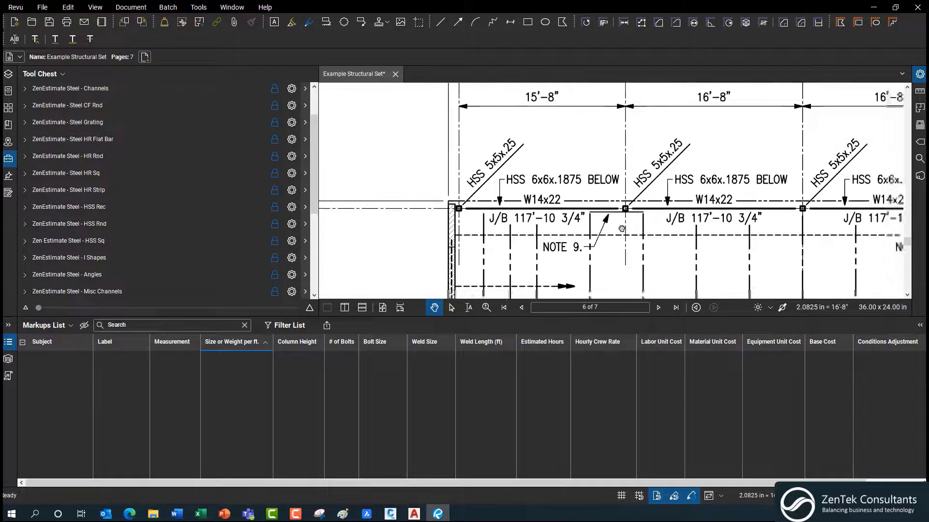
mouse_move(621, 229)
left_mouse_down()
mouse_move(532, 168)
mouse_move(496, 162)
left_mouse_up()
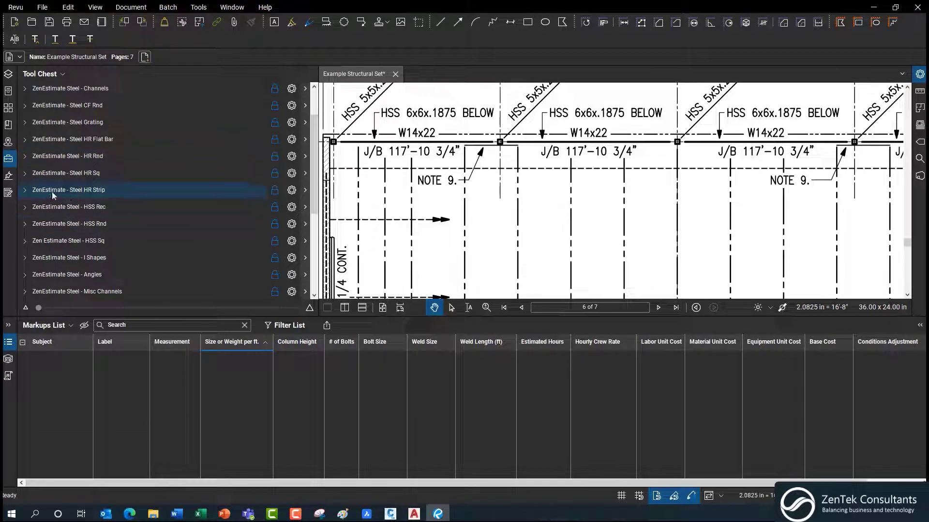
left_click(37, 240)
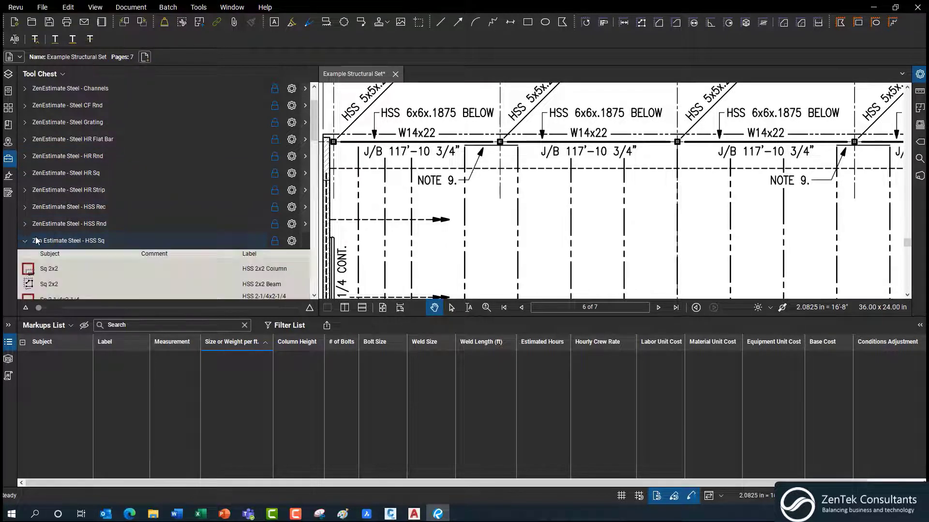
scroll(103, 230, "down", 4)
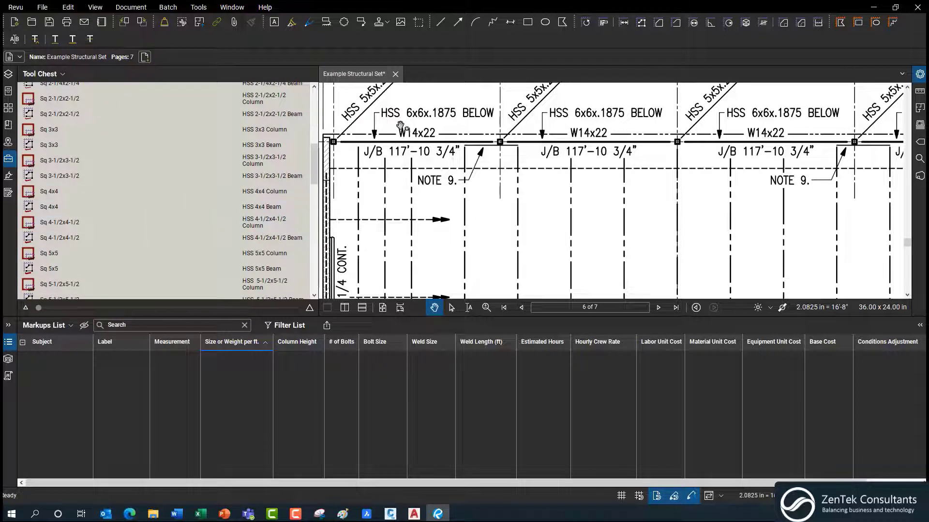
left_click(46, 258)
left_click(333, 142)
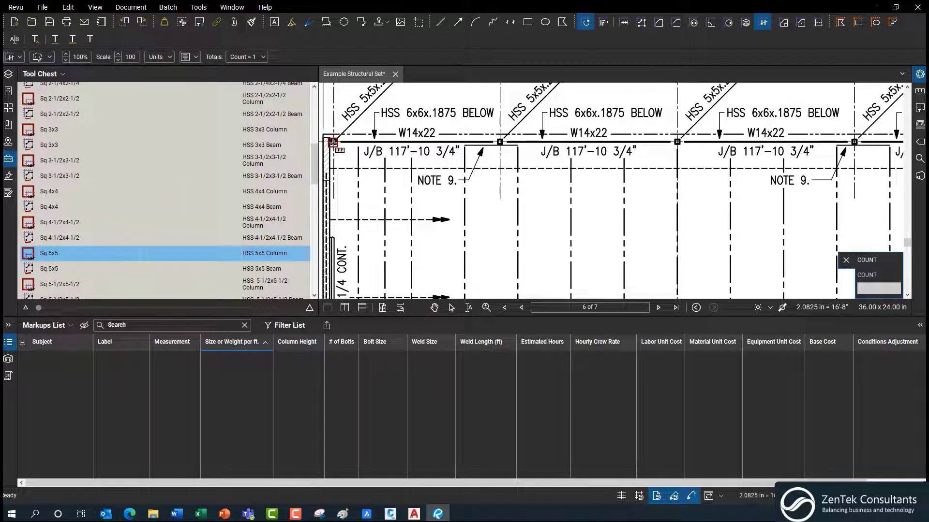
left_click(500, 141)
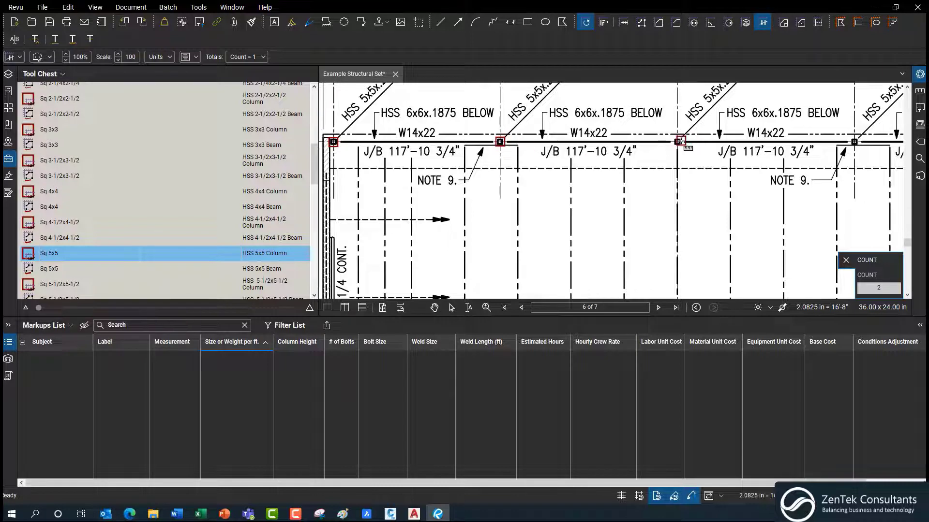
left_click(678, 142)
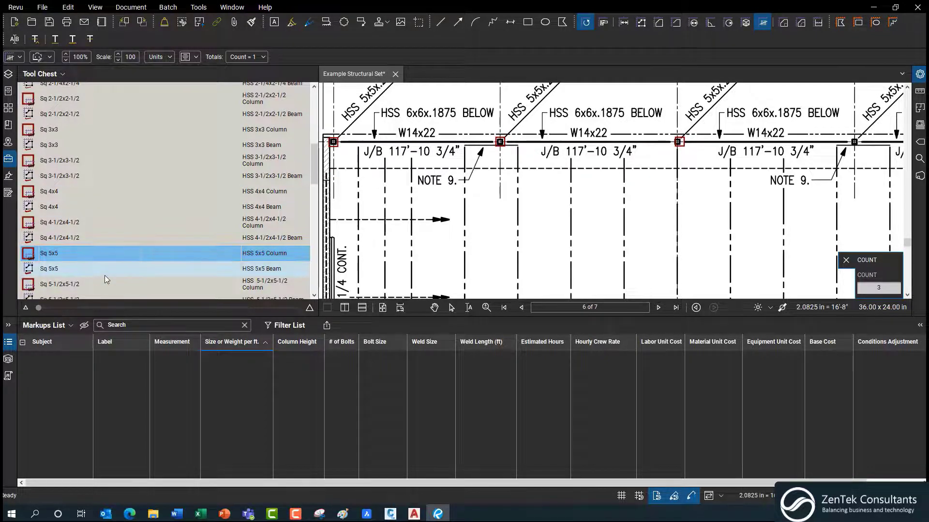
key("Escape")
scroll(103, 274, "down", 3)
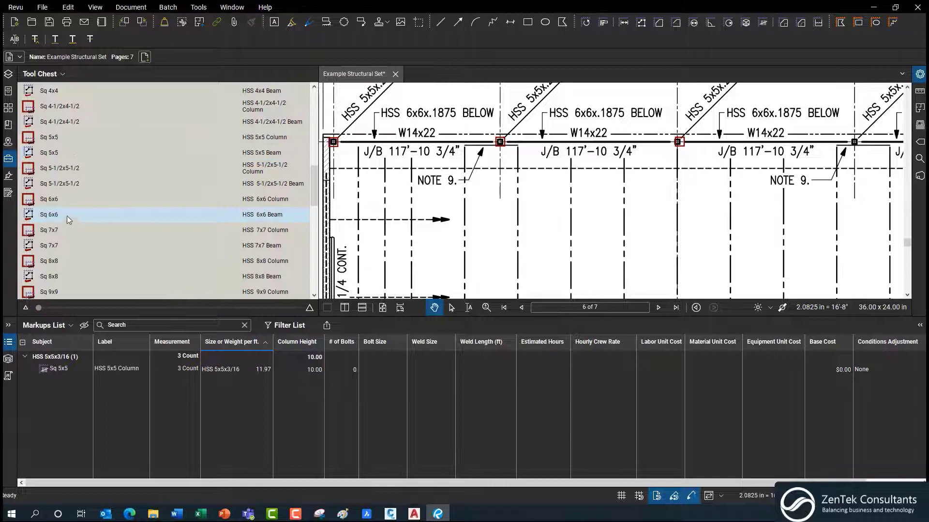
Measure the first HSS 6x6 Beam span, 15'-8", from the left column to the next.
left_click(67, 216)
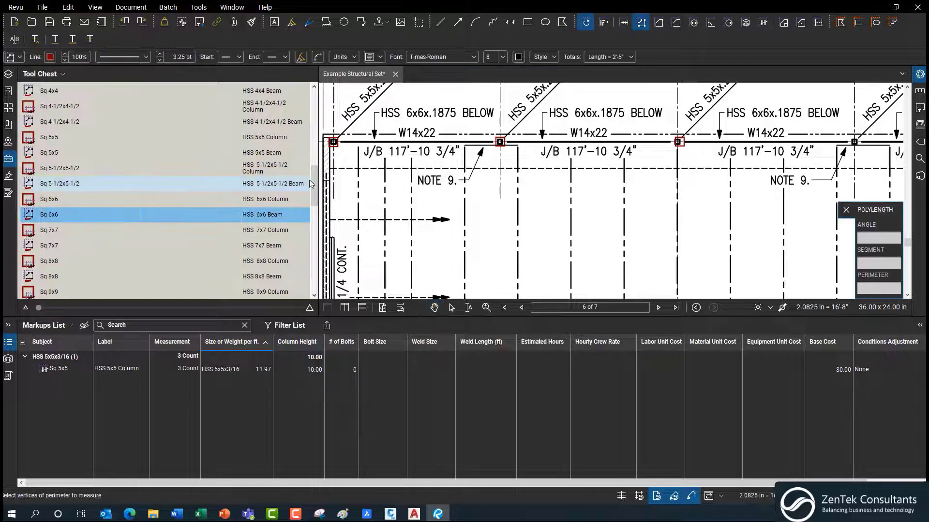
scroll(332, 142, "up", 5)
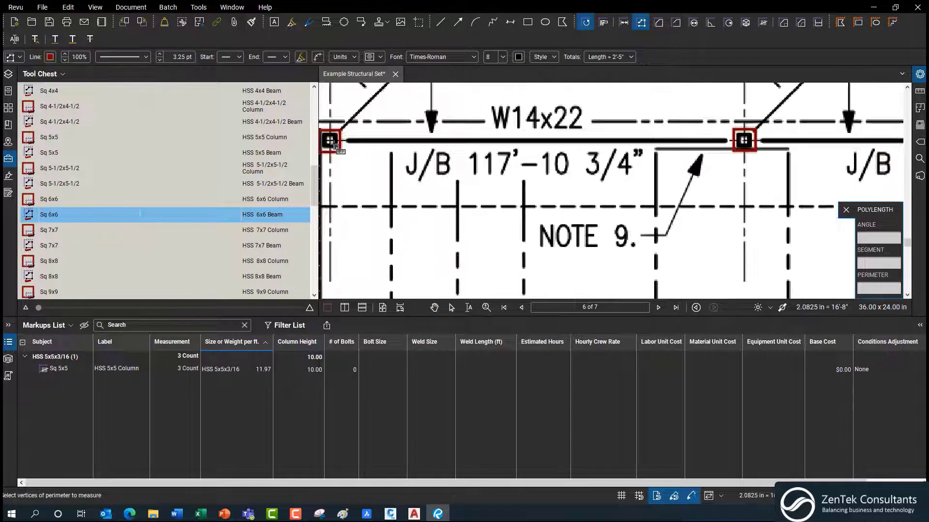
left_click(326, 140)
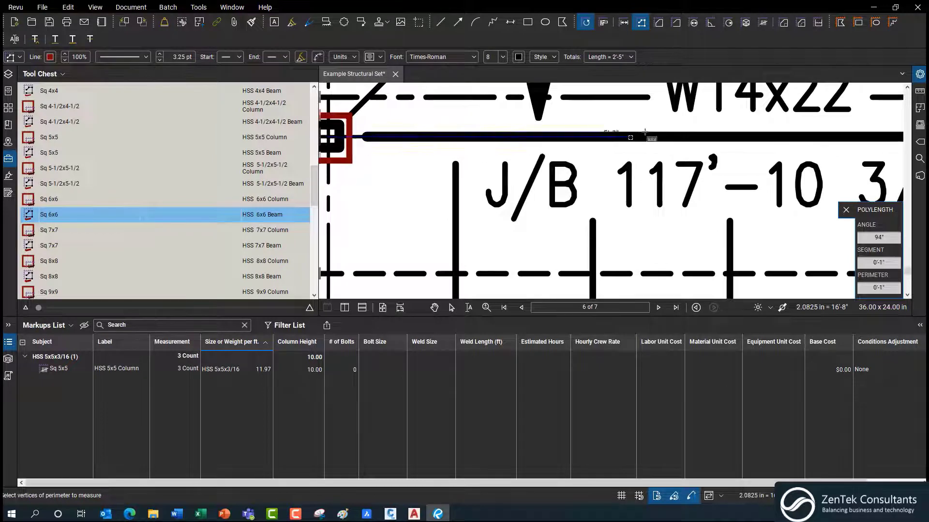
scroll(426, 135, "down", 3)
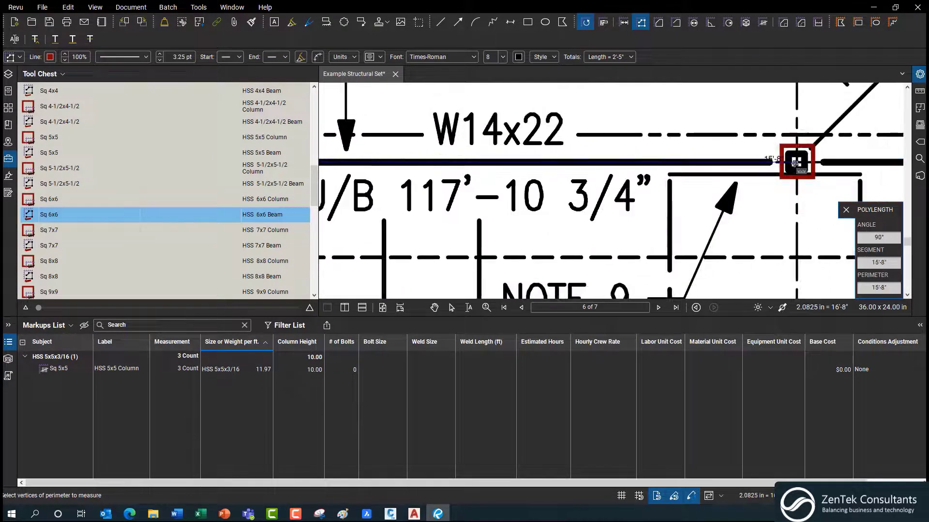
double_click(799, 162)
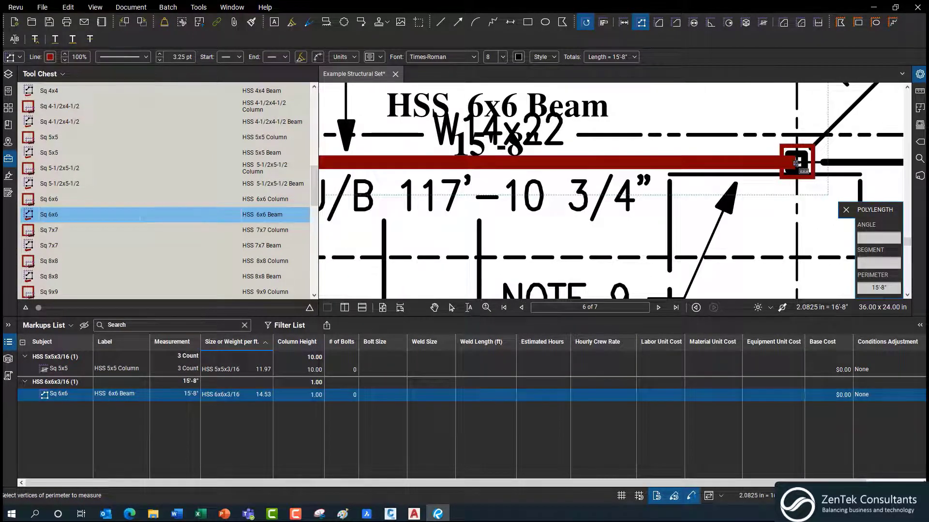
Measure the second HSS 6x6 Beam span, 16'-8", to the following column.
left_click(804, 165)
scroll(820, 168, "up", 2)
scroll(819, 169, "down", 2)
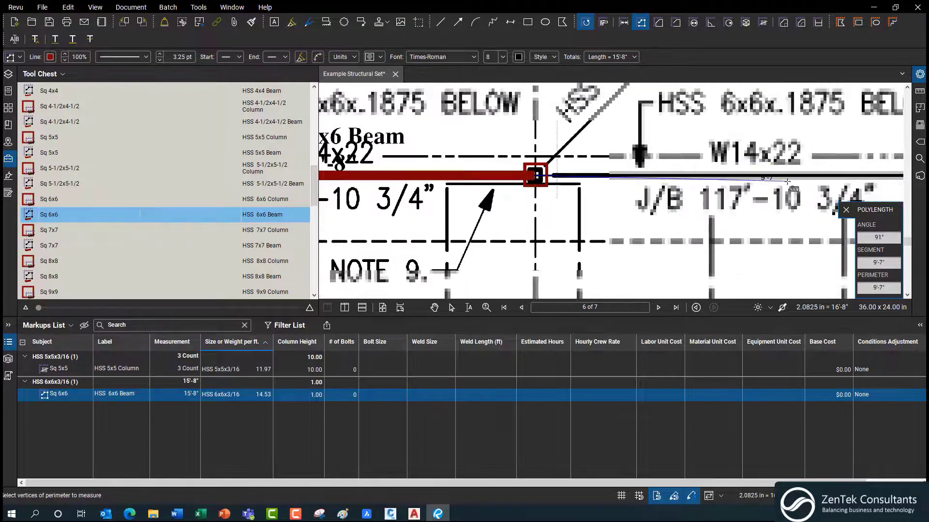
scroll(670, 193, "up", 2)
scroll(672, 198, "up", 2)
left_click(666, 191)
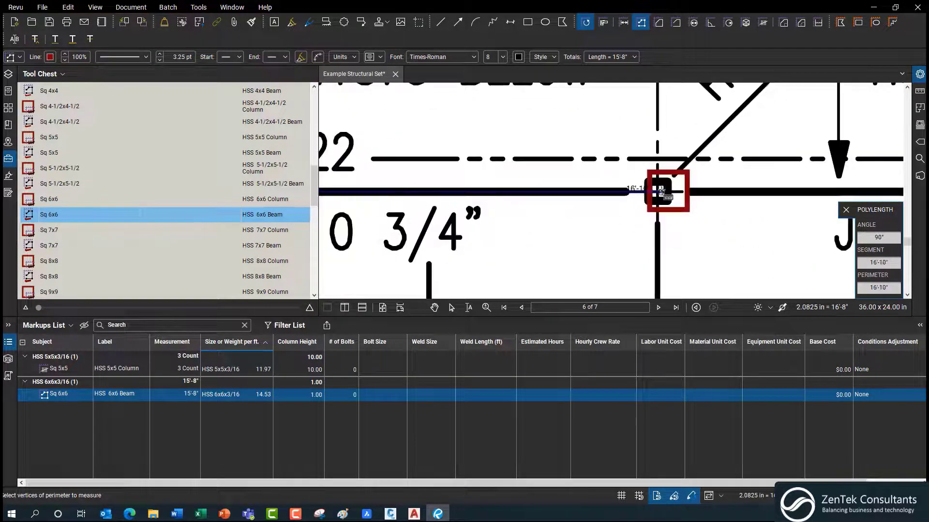
left_click(656, 192)
scroll(611, 234, "down", 4)
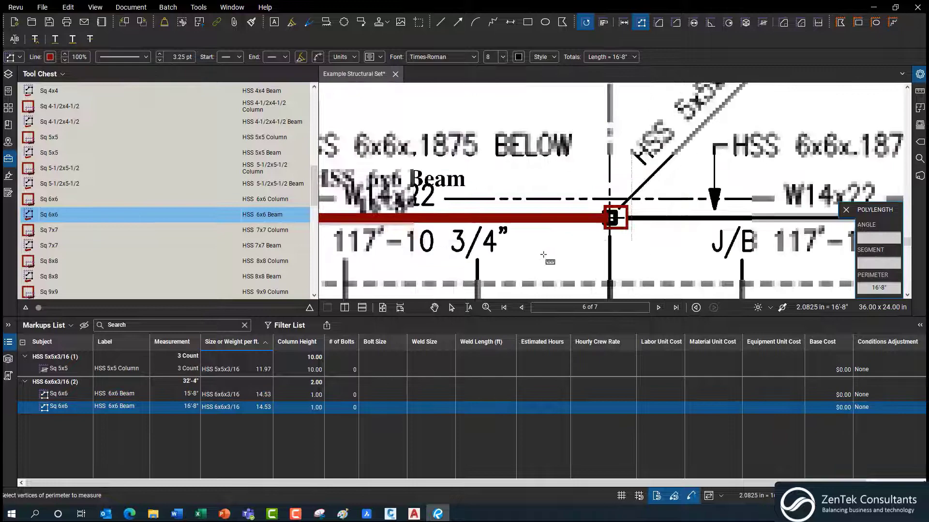
scroll(493, 259, "up", 3)
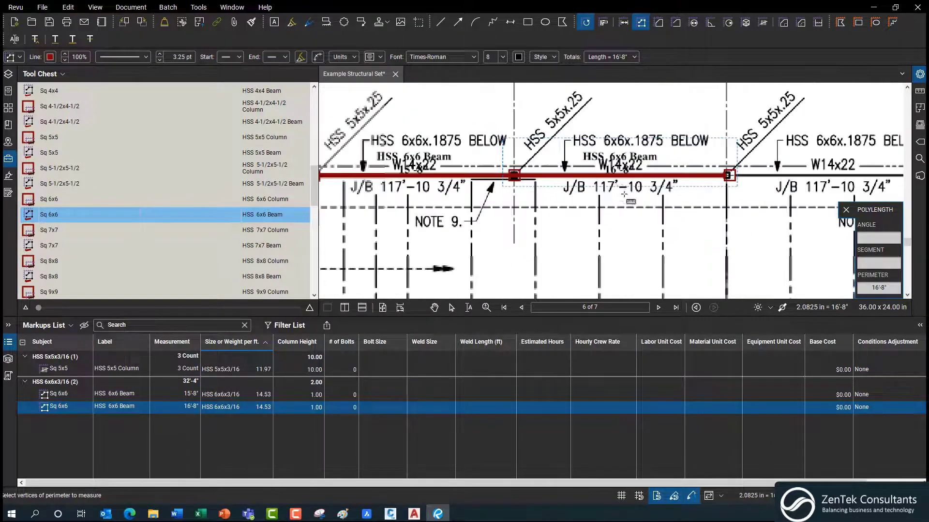
left_click_drag(393, 219, 402, 259)
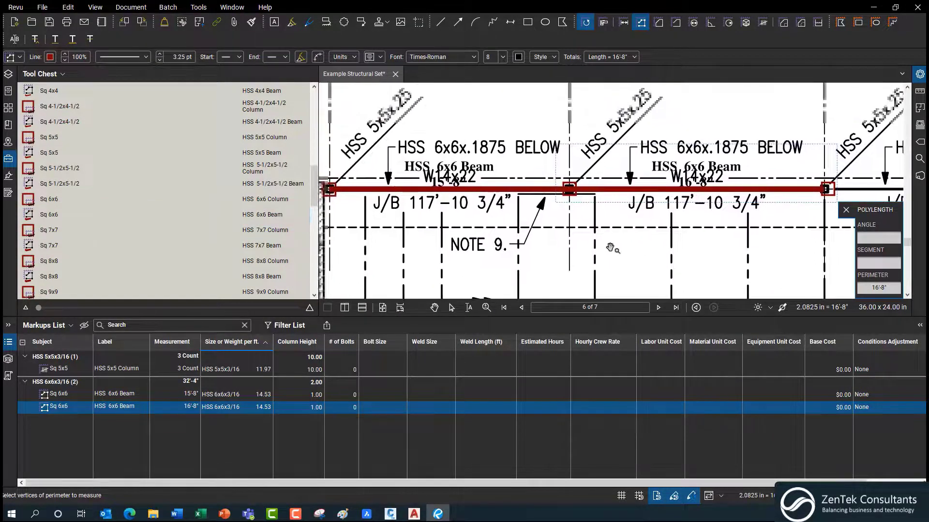
key("Escape")
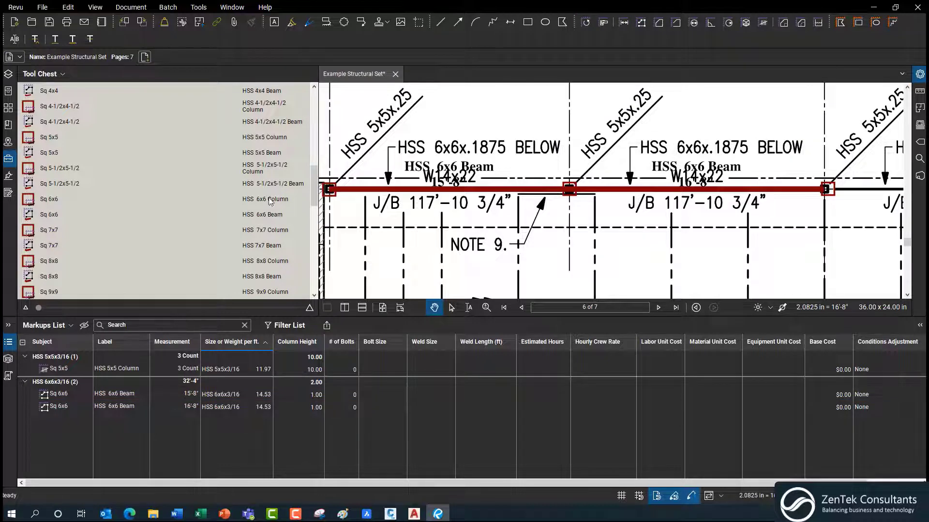
scroll(233, 212, "up", 5)
Place two Welded Connection counts at the left and right column ends of the beam.
left_click(96, 125)
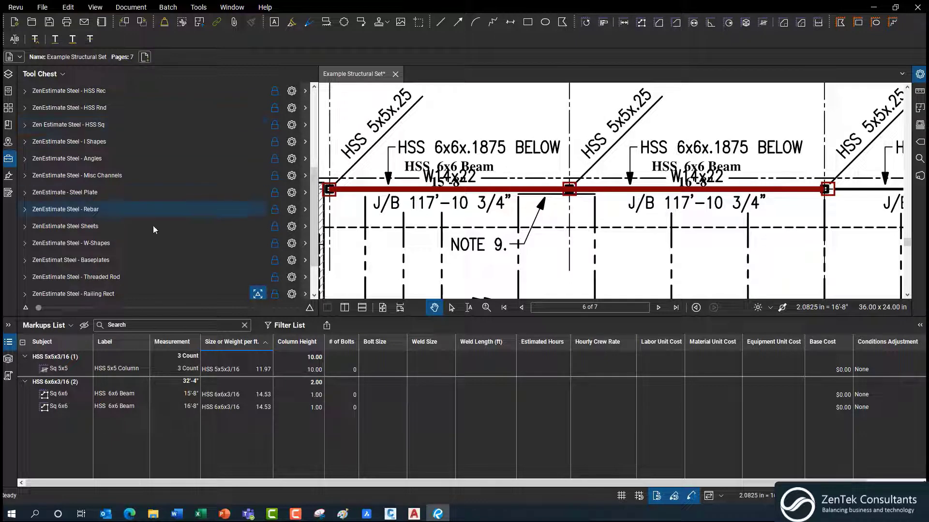
scroll(152, 225, "down", 2)
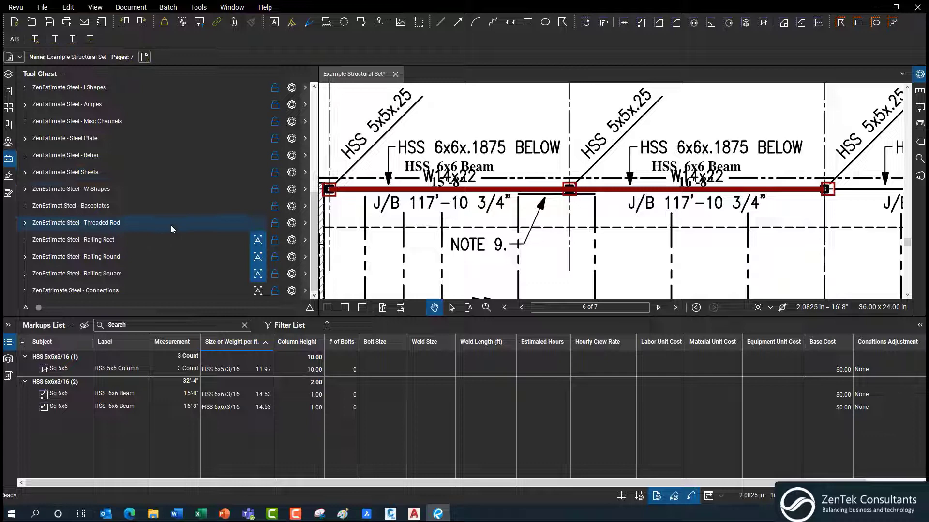
left_click(57, 292)
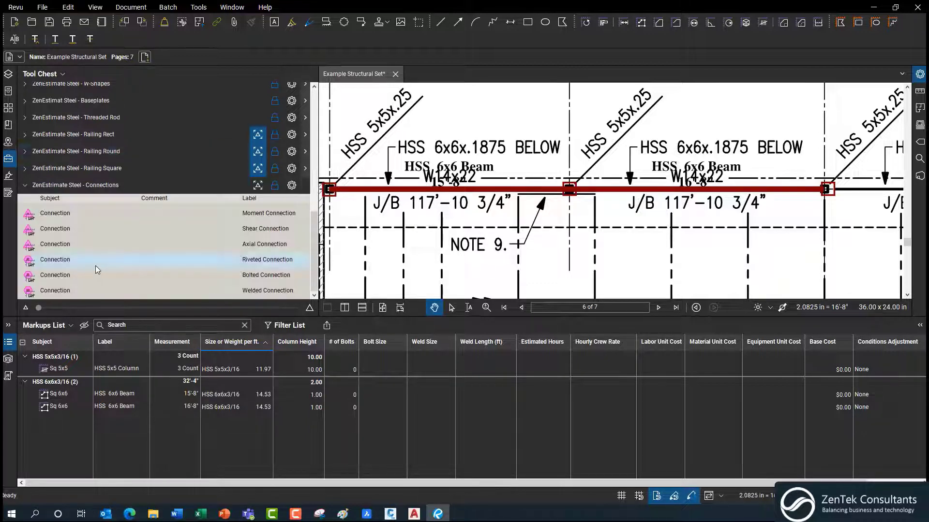
left_click(62, 291)
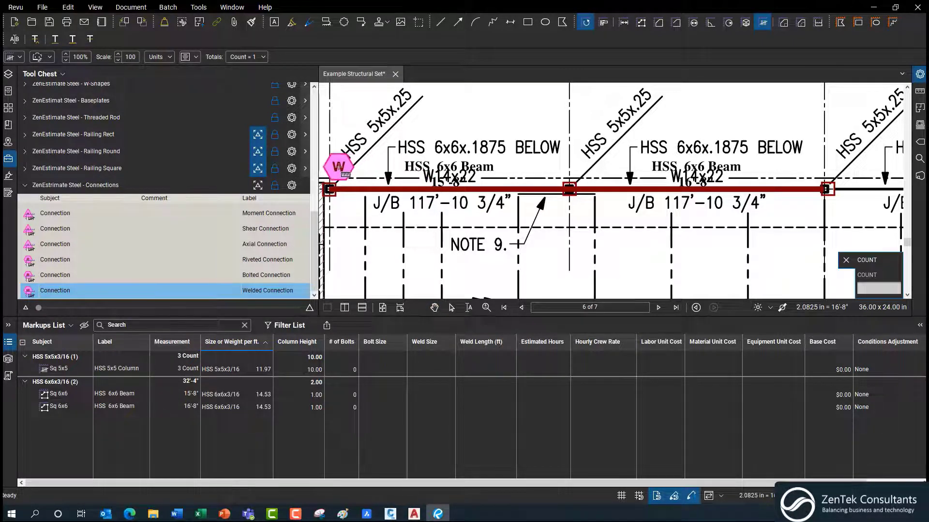
left_click(347, 167)
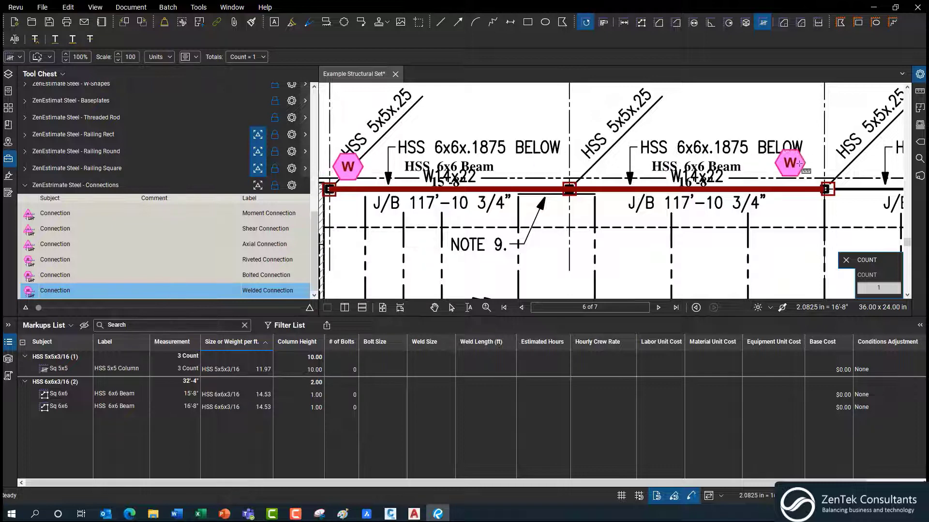
left_click(811, 168)
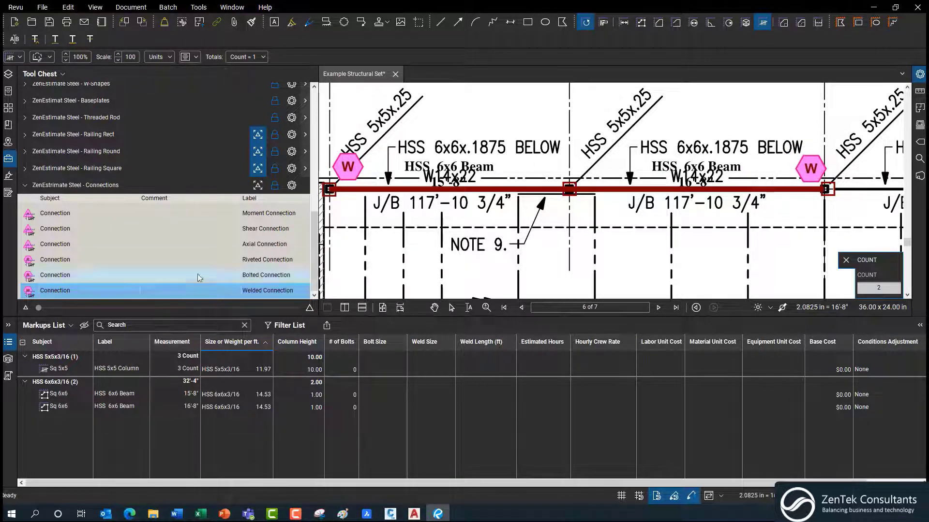
Place two Bolted Connection counts along the beam.
left_click(96, 276)
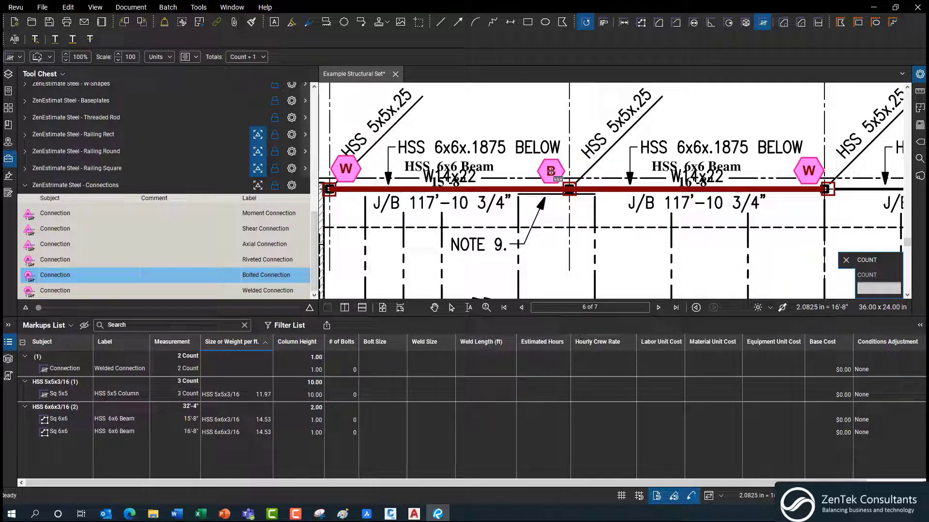
left_click(552, 170)
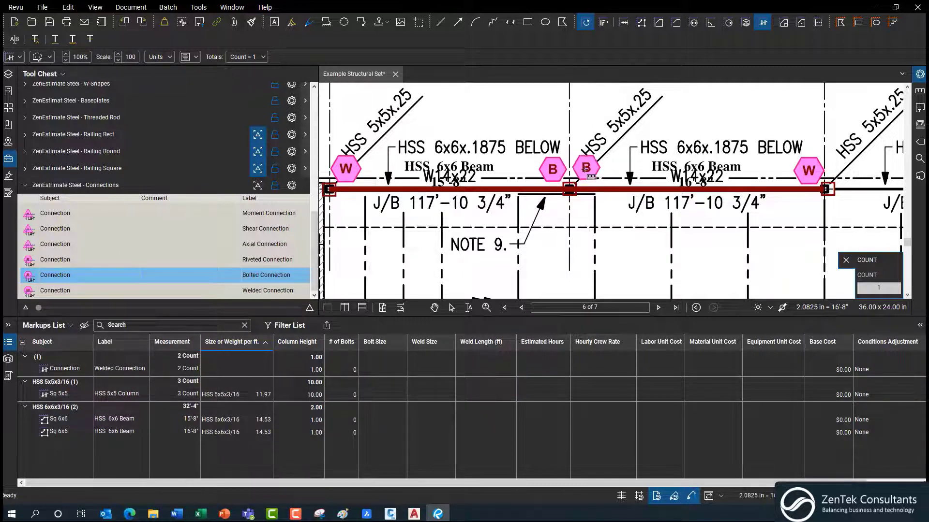
left_click(585, 169)
key("Escape")
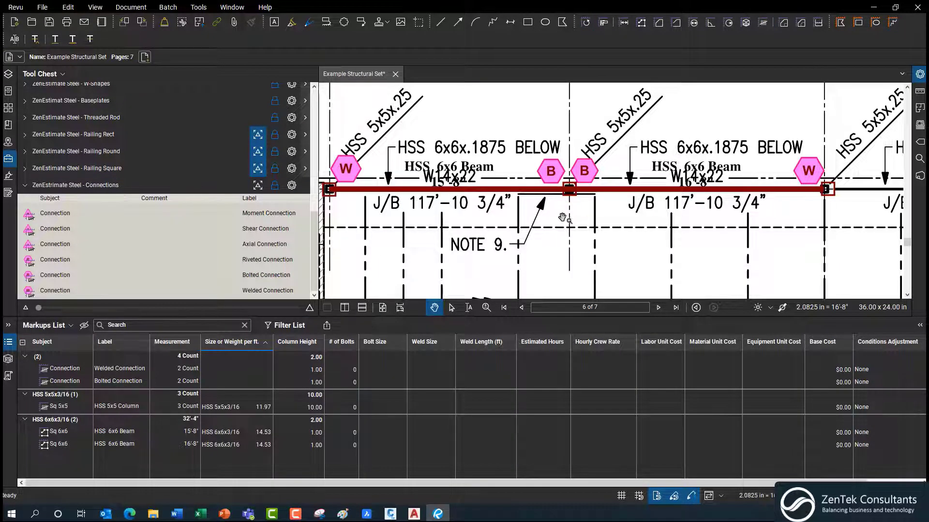
scroll(562, 219, "down", 1)
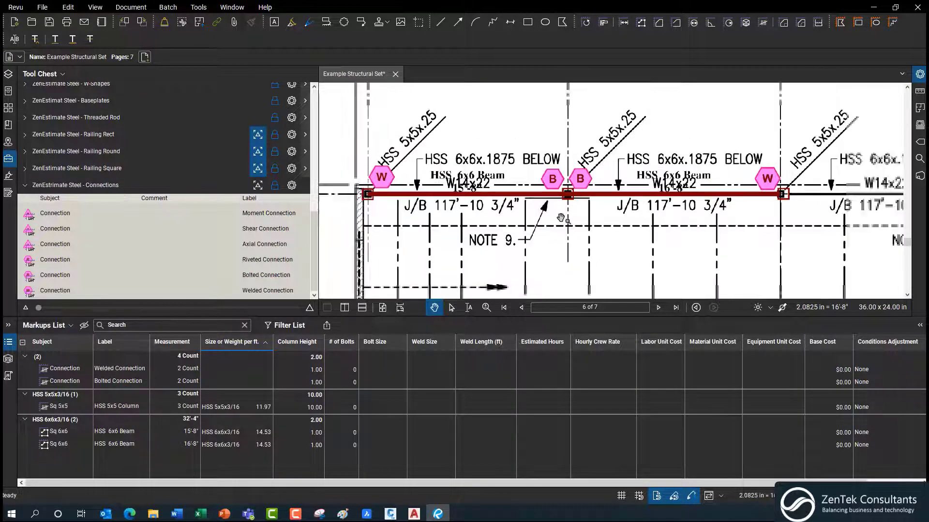
Set the Welded Connection row to 1/4" weld size, 1.5 ft weld length and 0.5 hours.
left_click(127, 374)
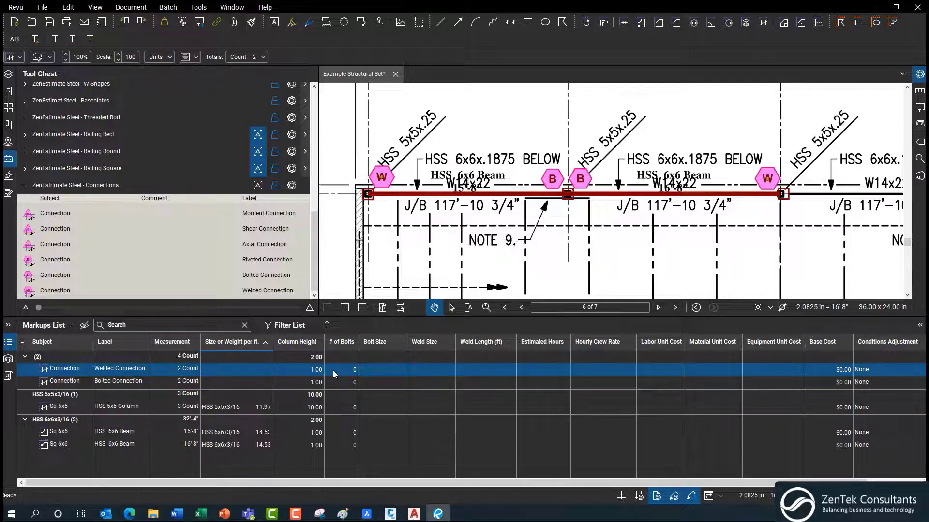
left_click(440, 369)
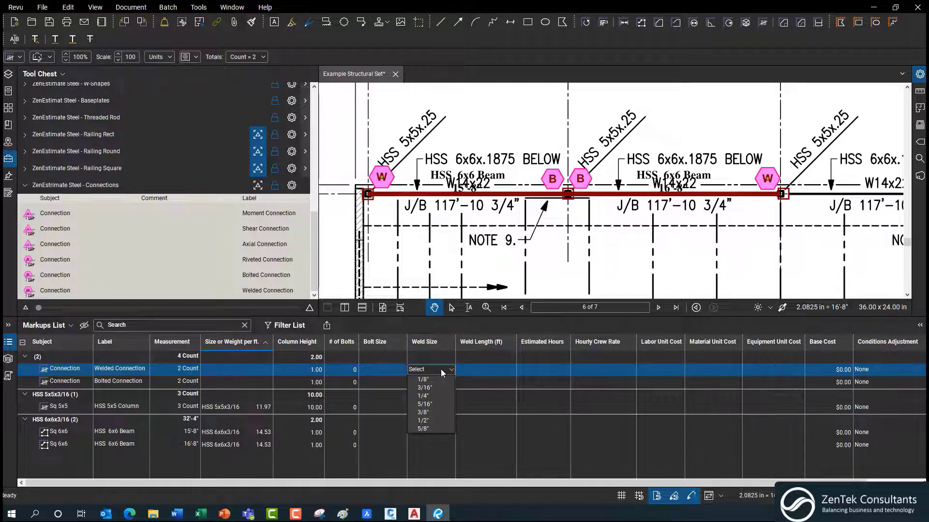
left_click(427, 397)
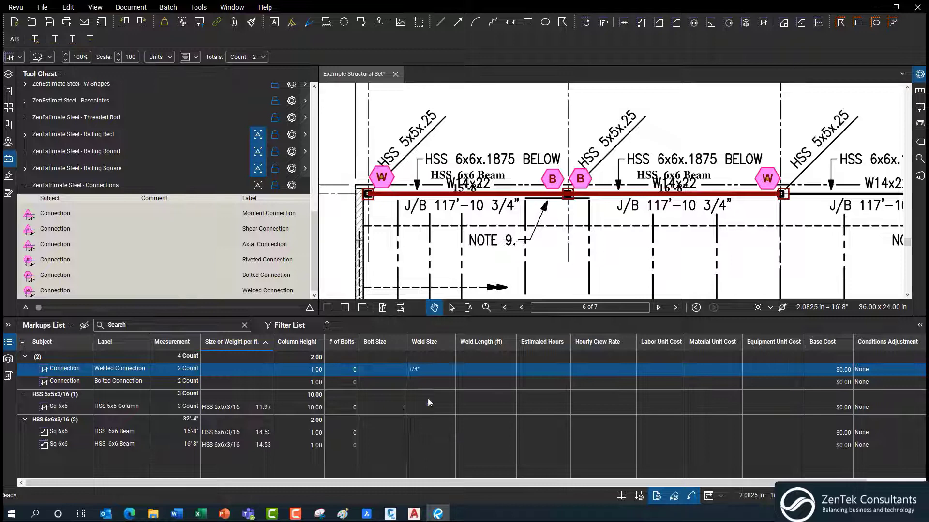
left_click(492, 368)
key("Return")
left_click(544, 370)
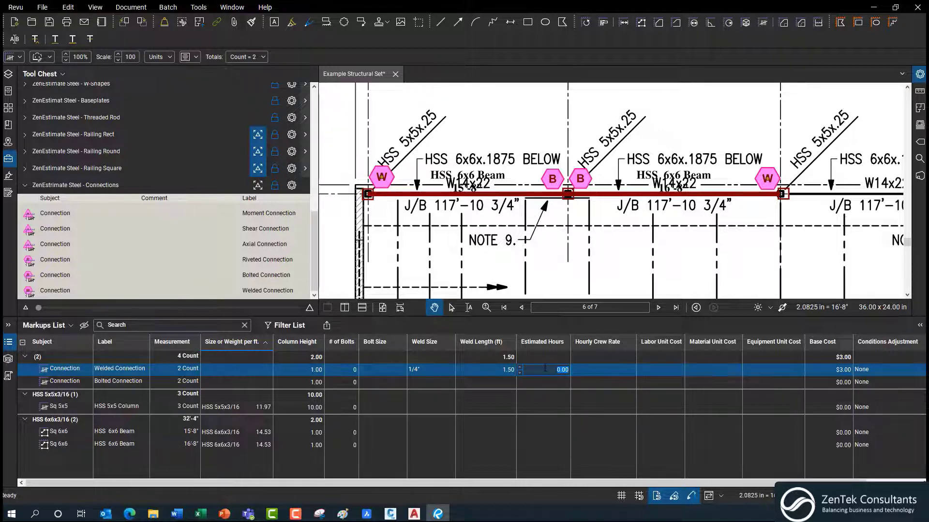
type(".5")
key("Return")
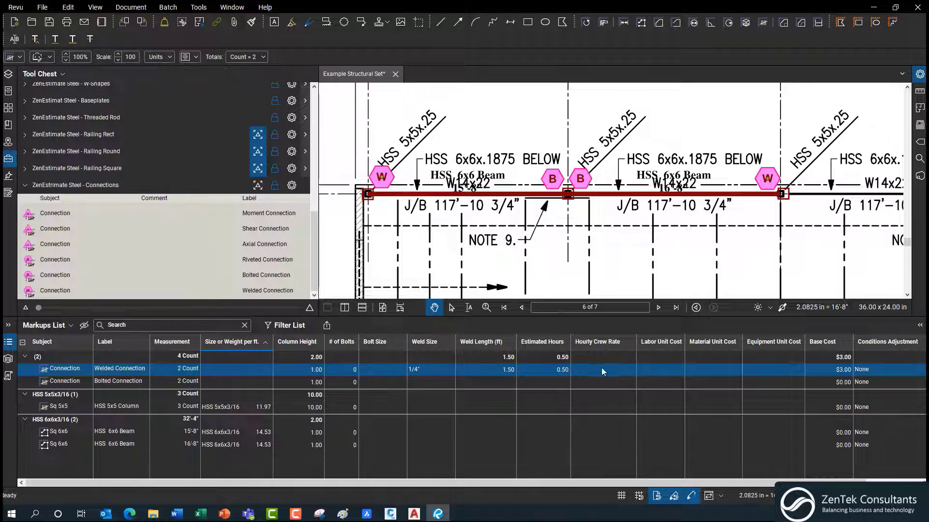
Enter Welded Connection unit costs: labor $5, material $2, equipment $1.50.
left_click(658, 369)
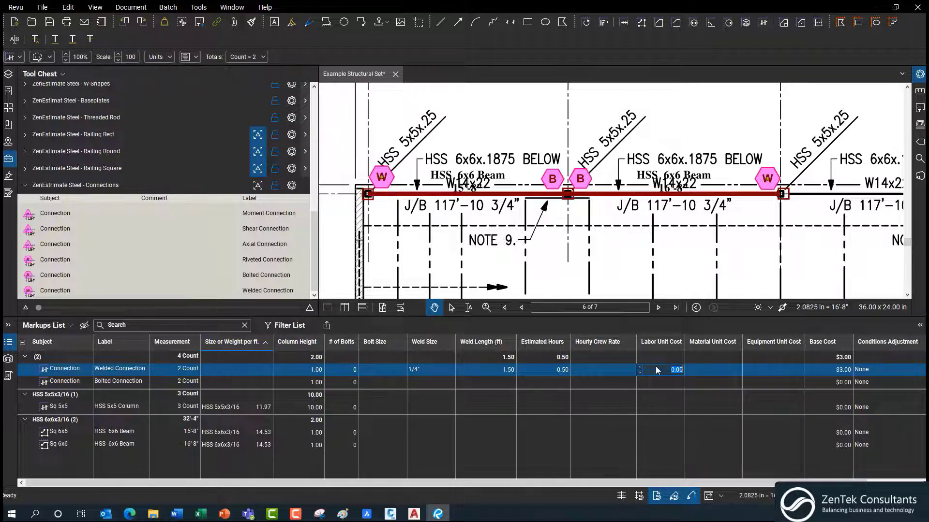
type("5")
key("Return")
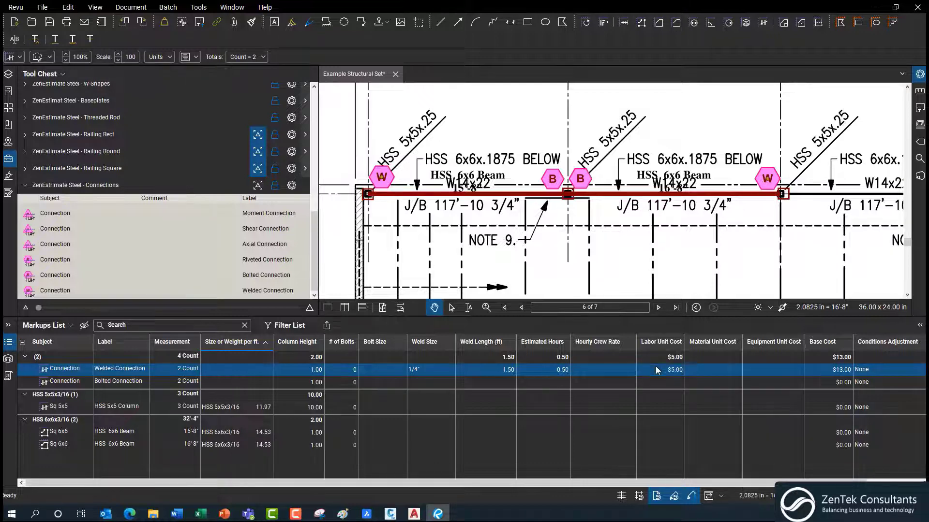
left_click(707, 371)
type("2")
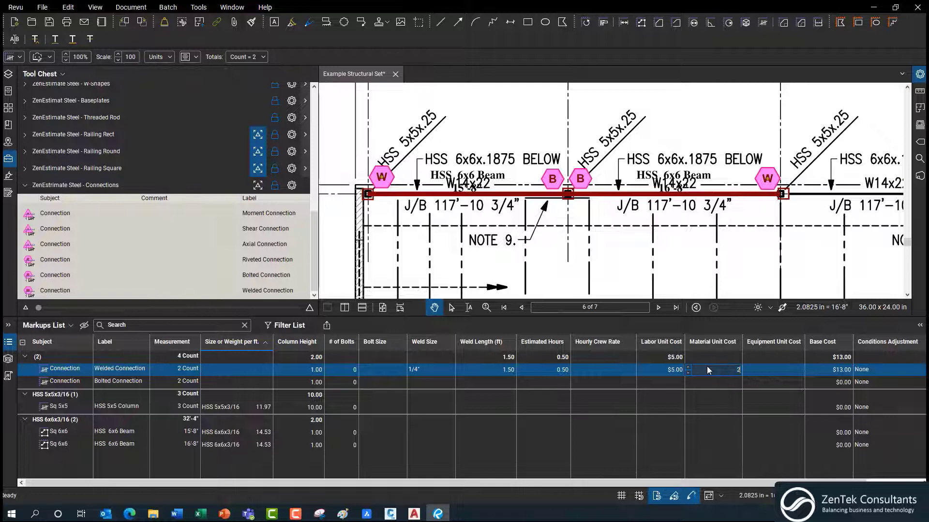
left_click(785, 369)
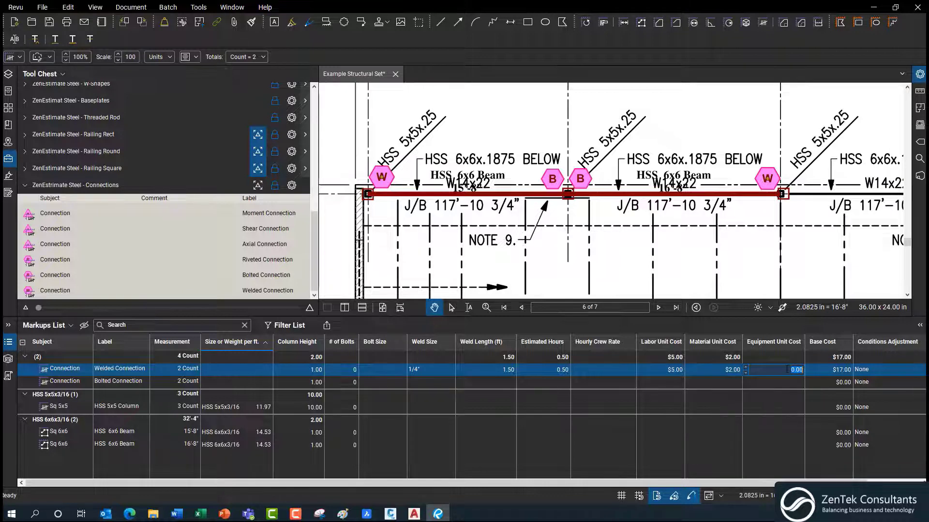
key("BackSpace")
key("Return")
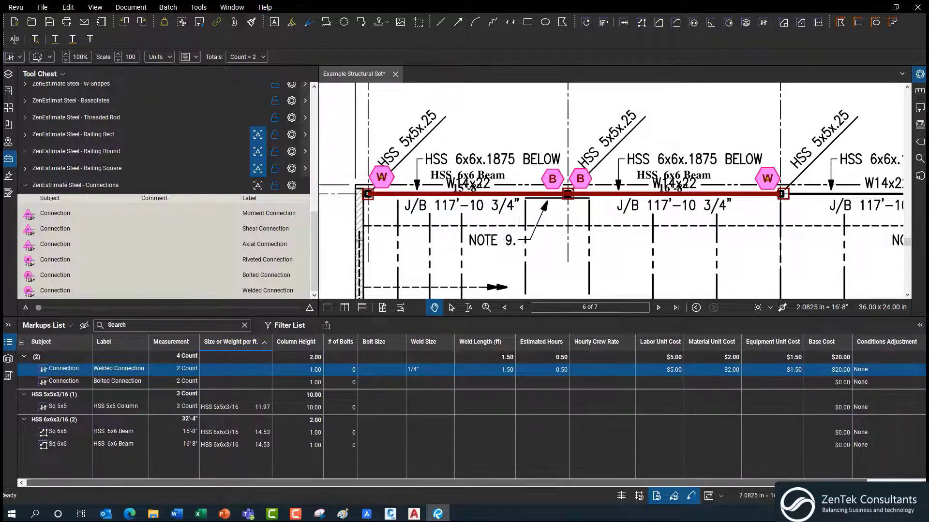
Apply the Work 21+ Stories Up conditions adjustment to the Welded Connection.
left_click_drag(779, 482, 841, 482)
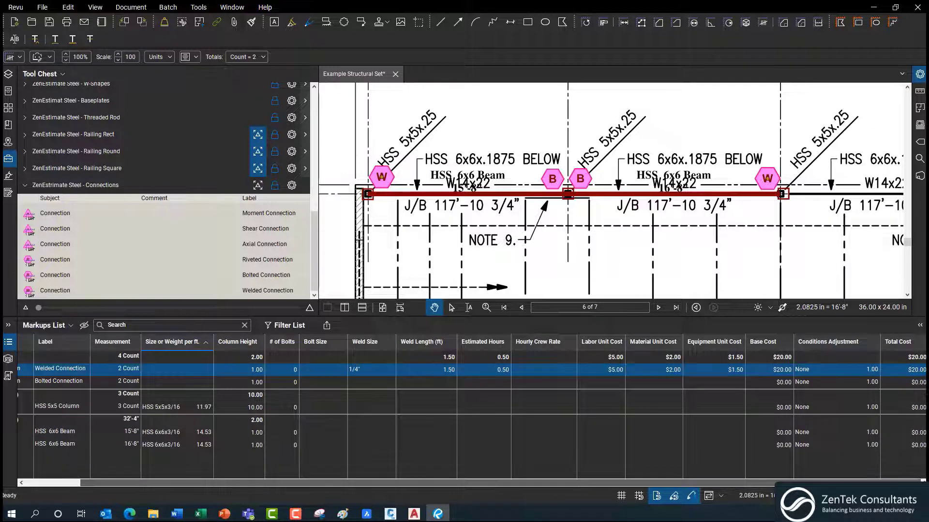
left_click(842, 376)
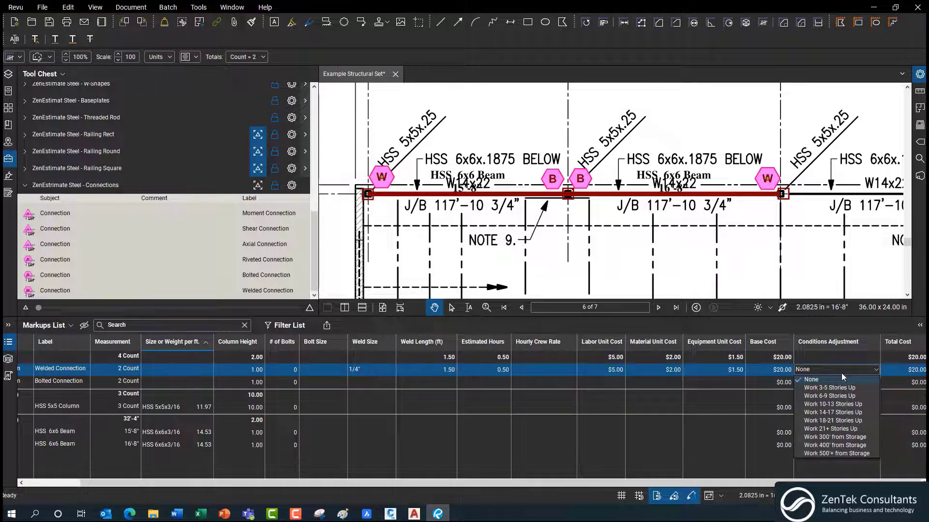
left_click(851, 430)
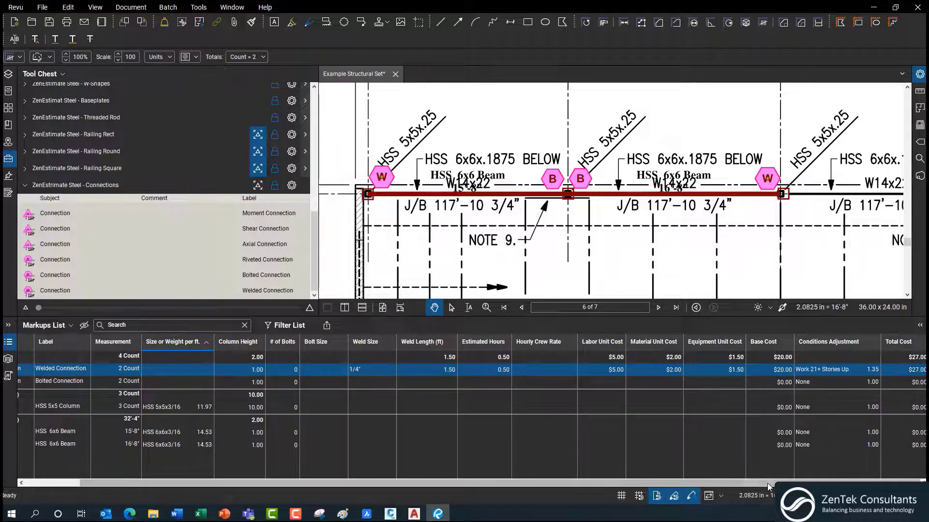
scroll(769, 487, "left", 3)
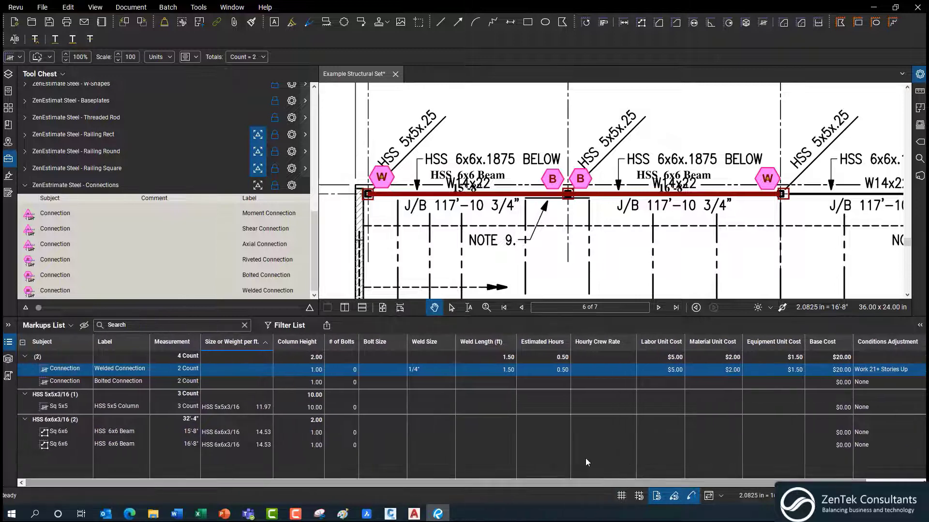
Give the Bolted Connection 4 bolts of 1/2" size.
left_click(118, 386)
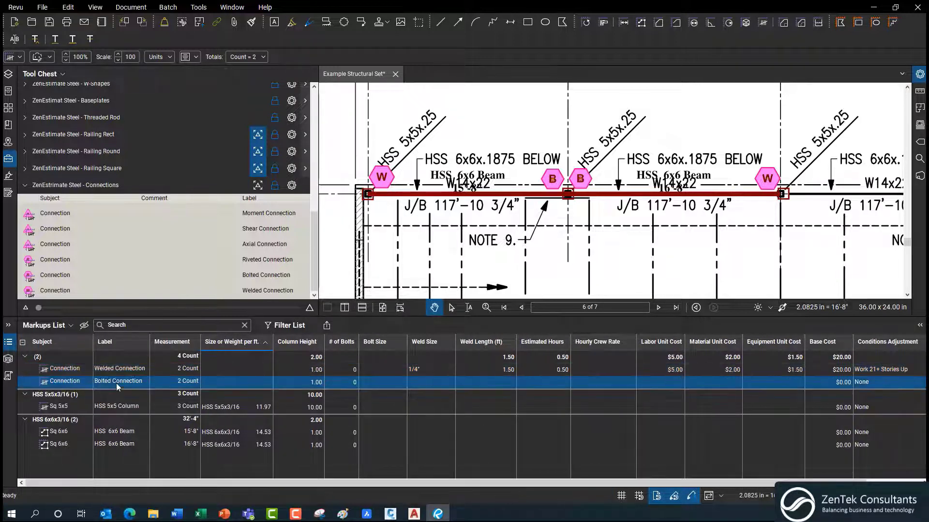
left_click(352, 383)
key("Return")
left_click(389, 386)
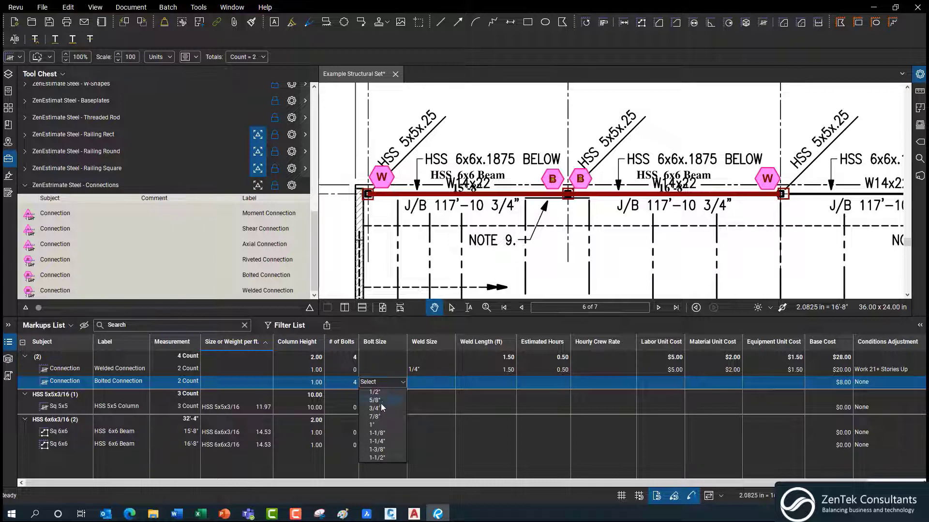
left_click(381, 392)
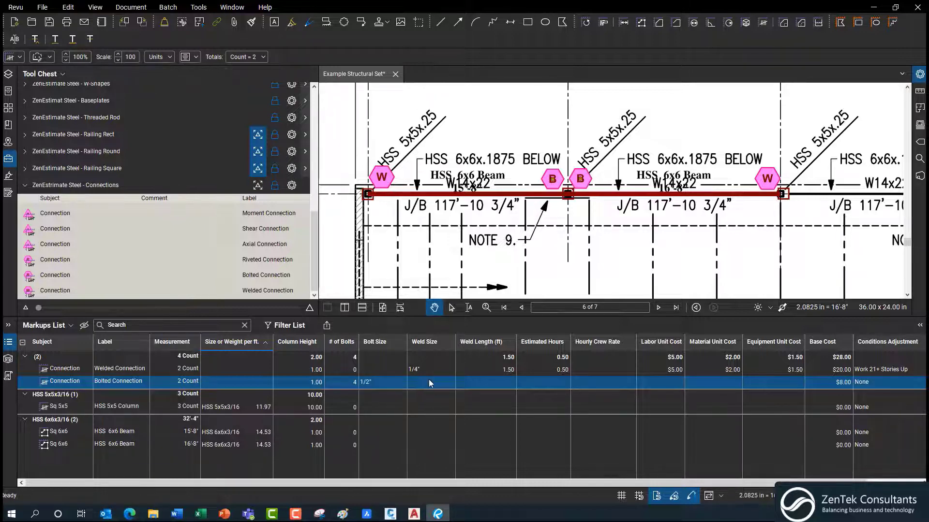
Set the Bolted Connection to 0.25 hours, $125 hourly crew rate and $2.50 material cost.
left_click(630, 387)
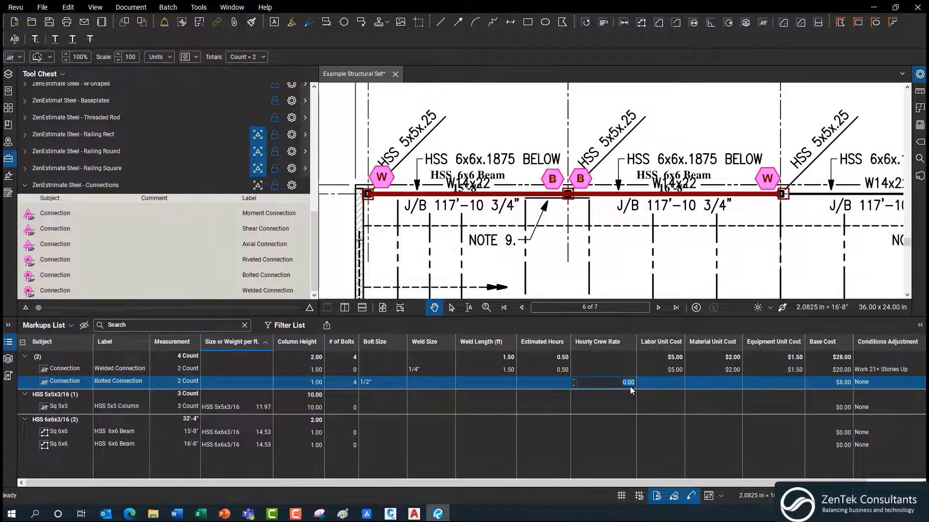
left_click(557, 382)
type("25")
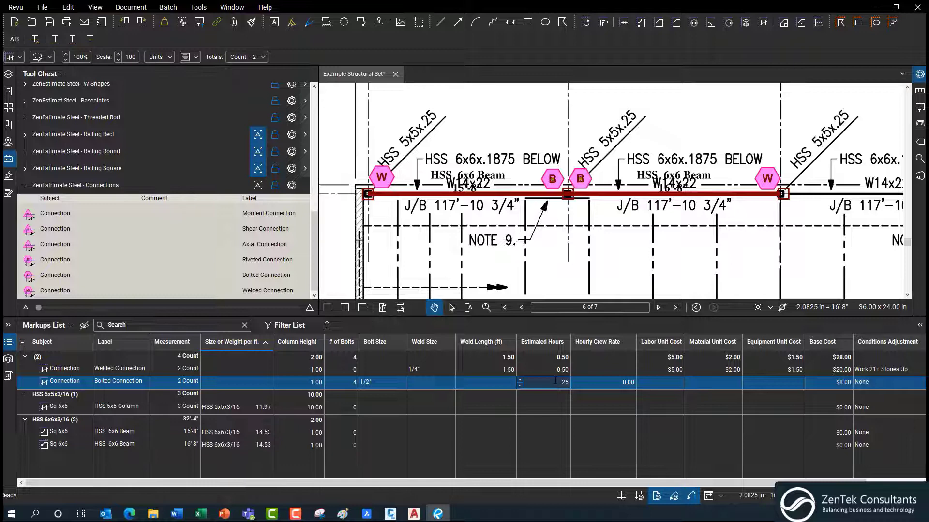
key("Return")
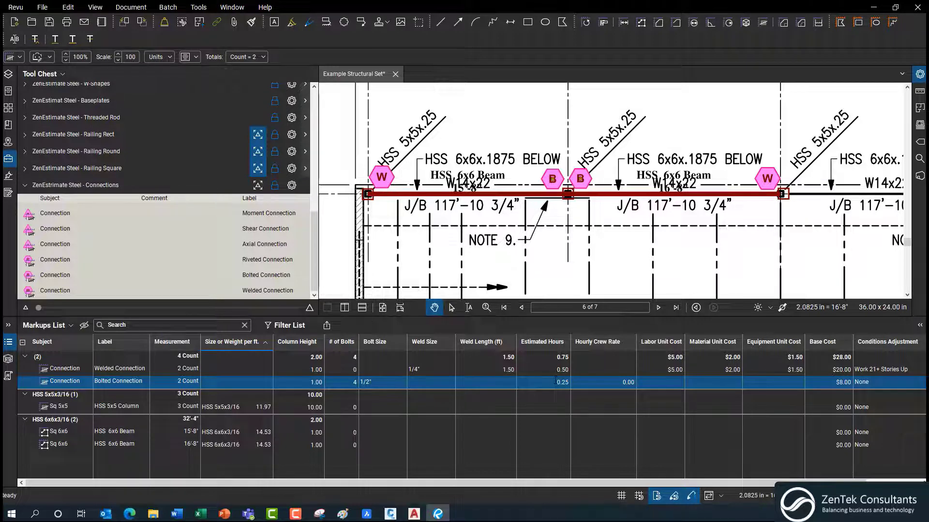
left_click(621, 380)
key("BackSpace")
key("Return")
left_click(715, 384)
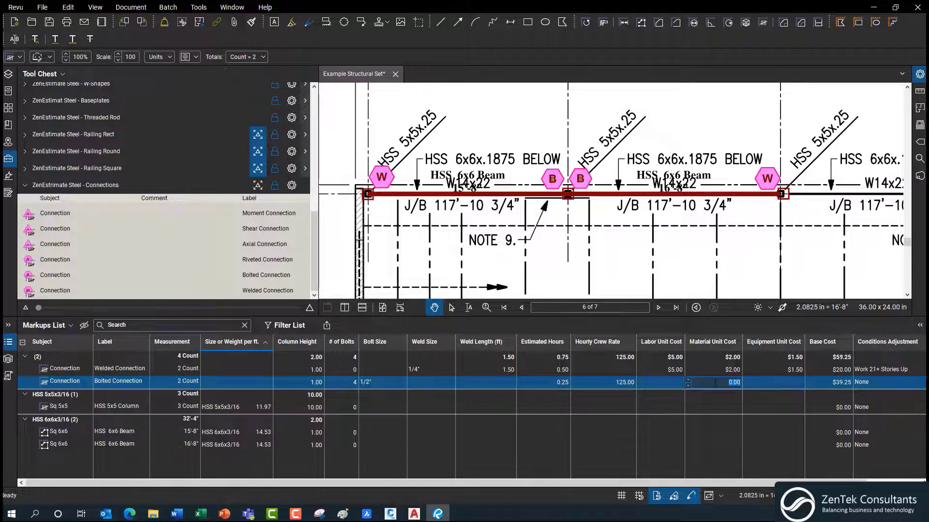
type("2.5")
key("Return")
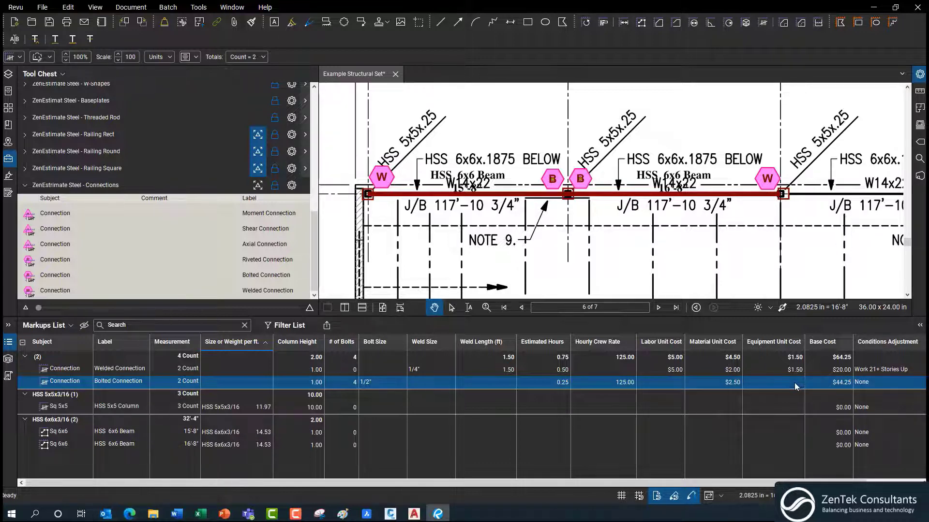
Apply the Work 10-13 Stories Up conditions adjustment to the Bolted Connection.
left_click(795, 386)
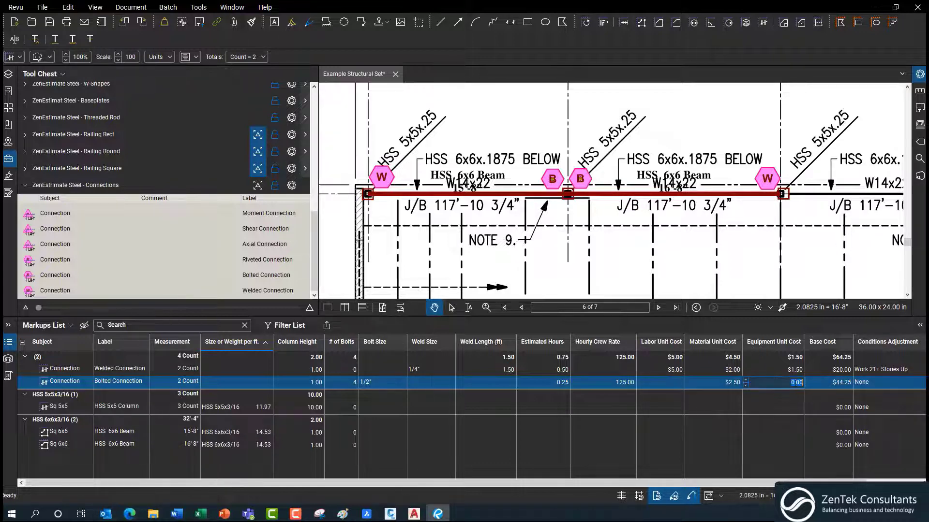
left_click(886, 385)
left_click(886, 417)
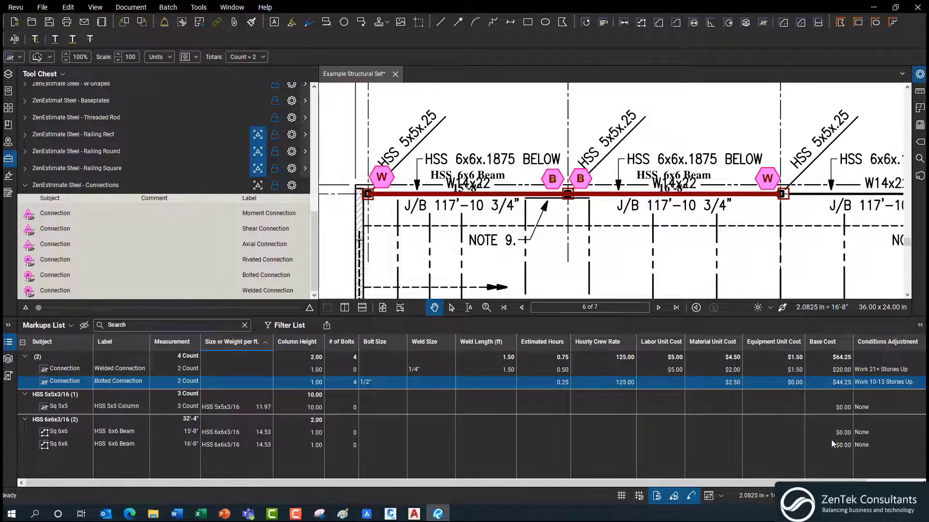
left_click_drag(727, 483, 787, 484)
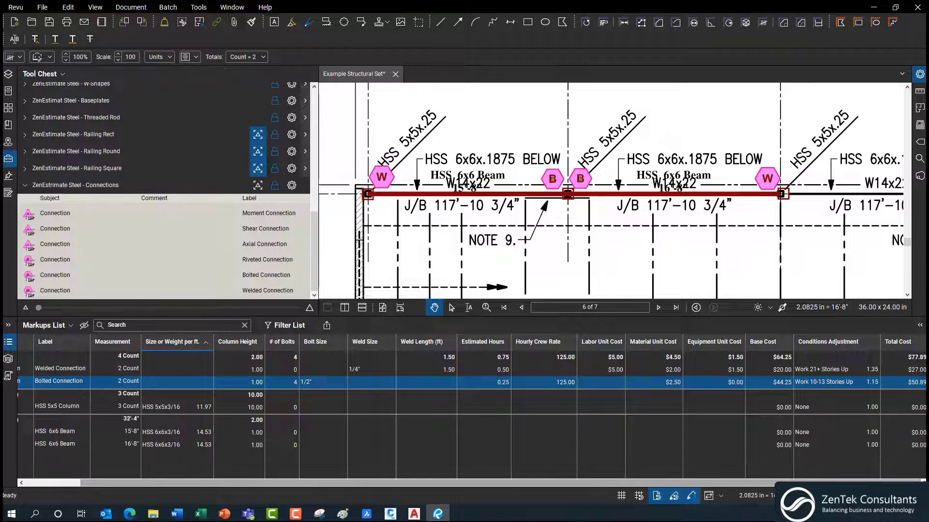
left_click_drag(823, 482, 762, 483)
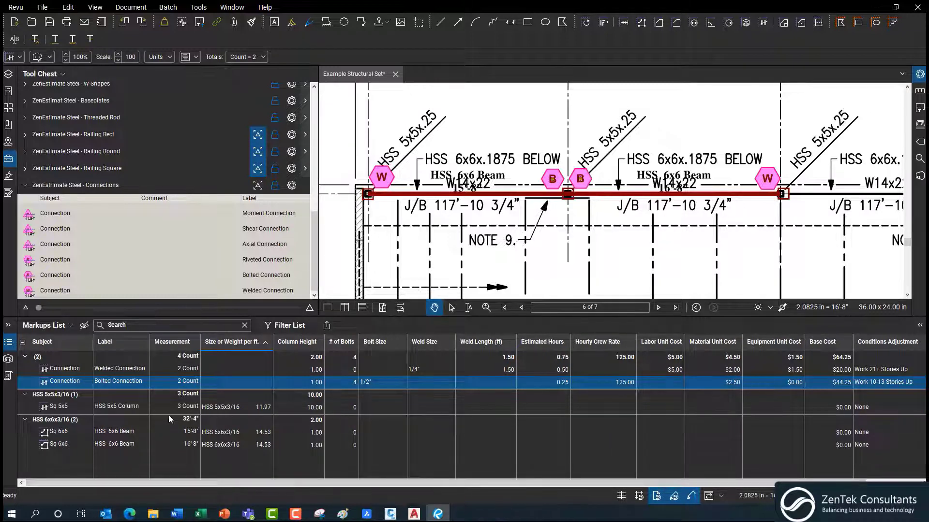
Set the 15'-8" beam to HSS 6x6x5/16 and the 16'-8" beam to HSS 6x6x1/4.
left_click(127, 433)
left_click(251, 433)
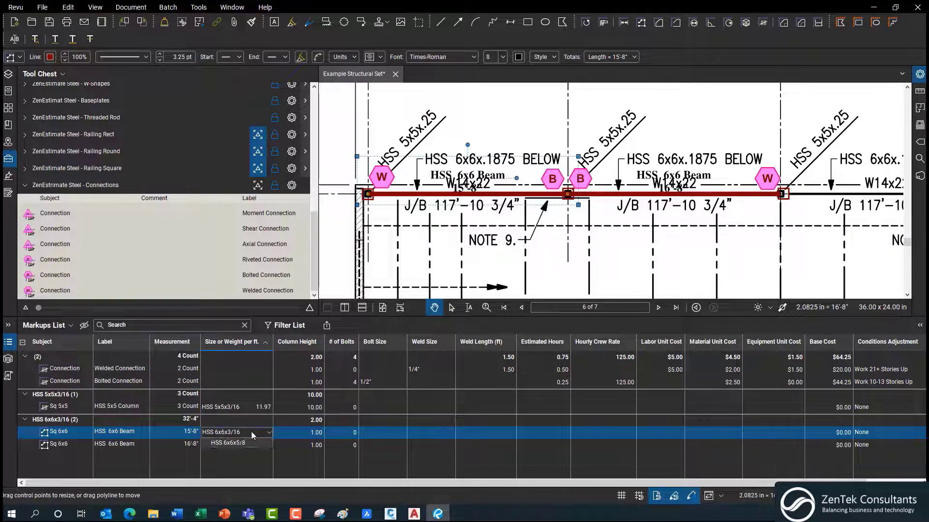
left_click(246, 459)
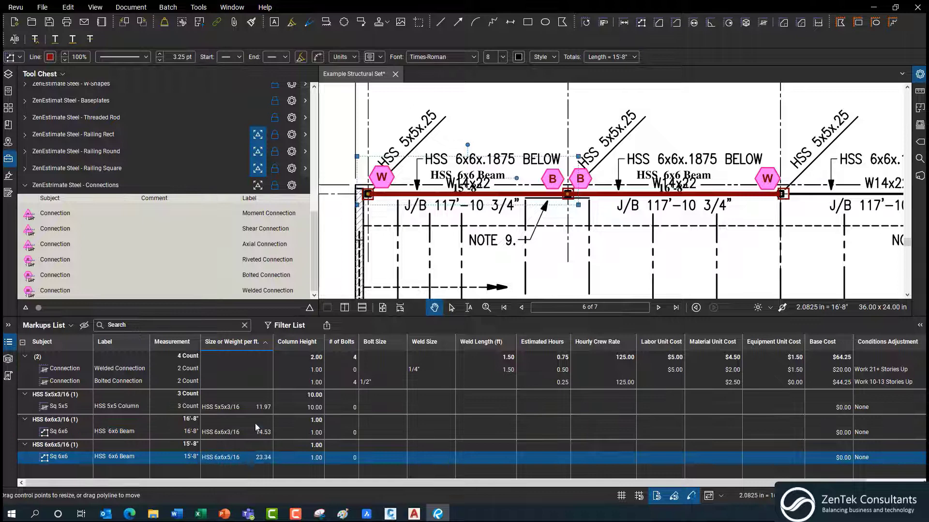
left_click(239, 434)
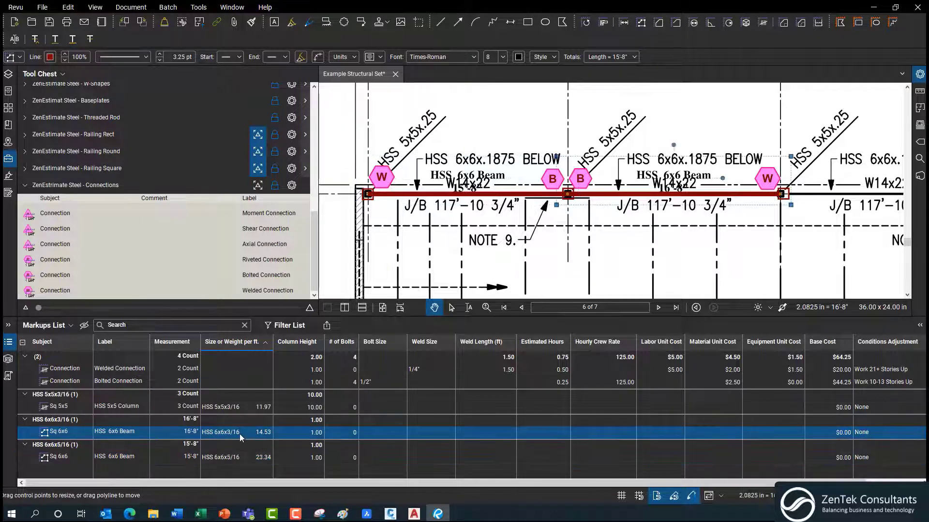
left_click(239, 436)
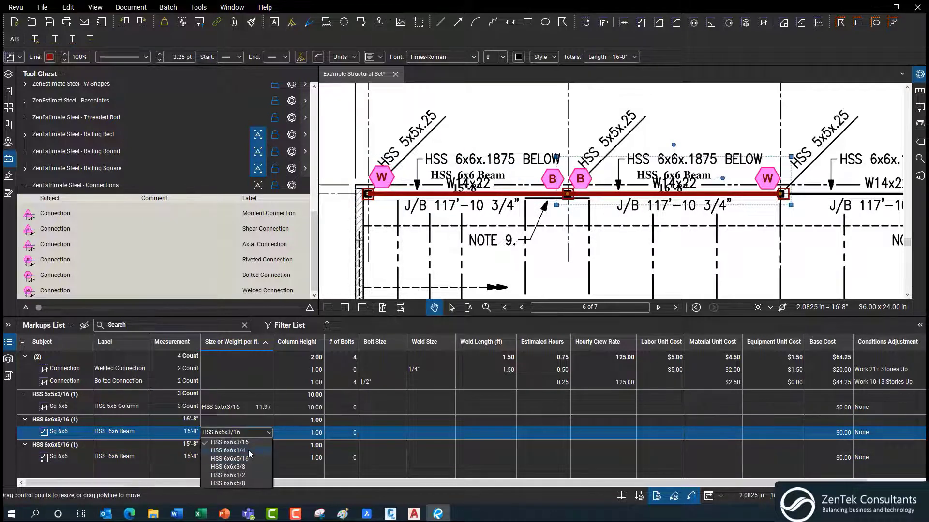
left_click(249, 454)
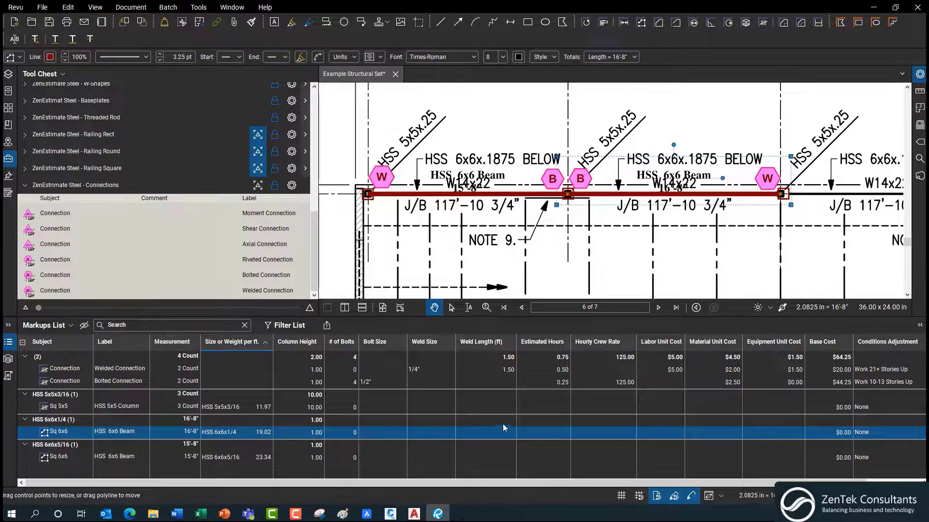
Cost the HSS 6x6x1/4 beam at 2 hours with $75 labor, $35 material, $15 equipment.
left_click(559, 436)
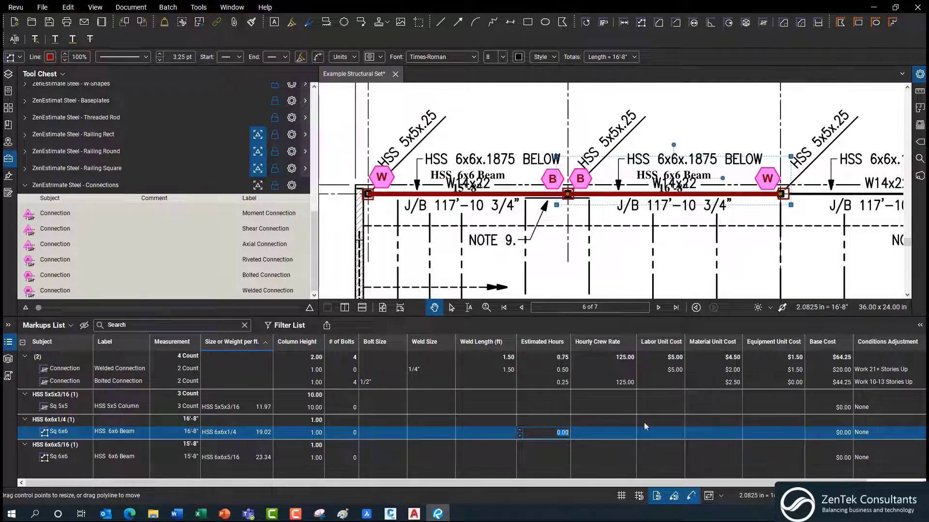
type("2")
key("Return")
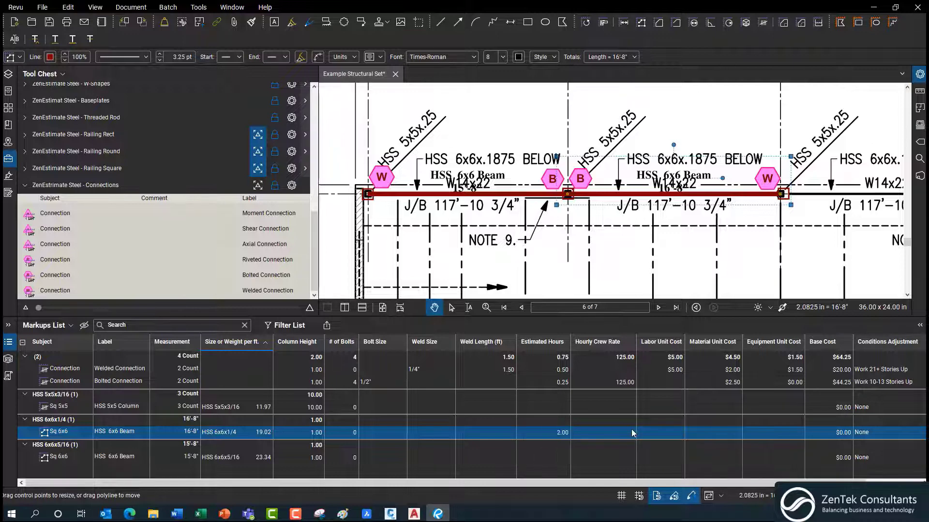
left_click(666, 432)
left_click_drag(665, 432, 687, 428)
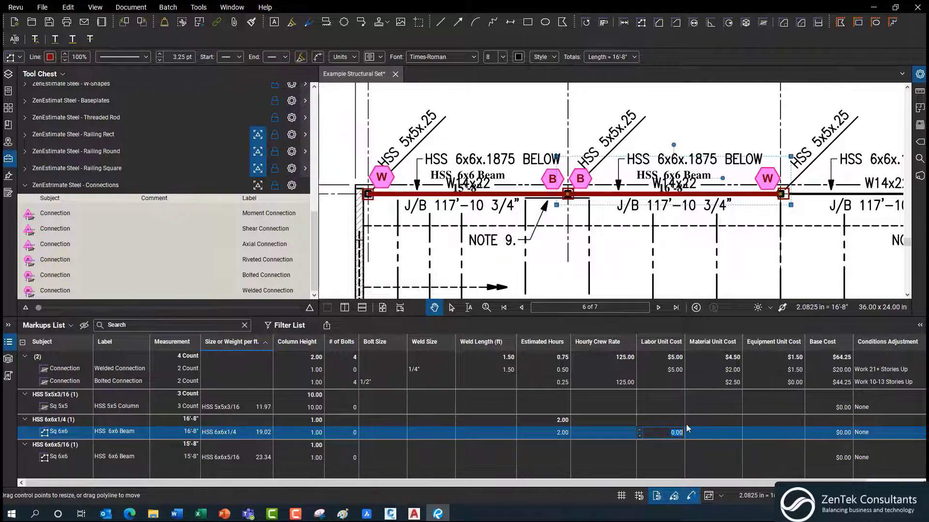
type("75")
key("Return")
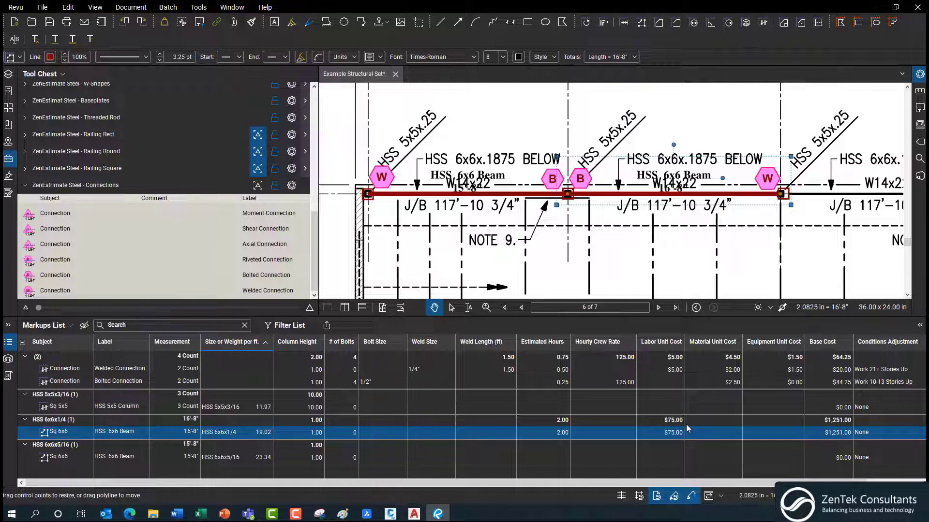
double_click(731, 432)
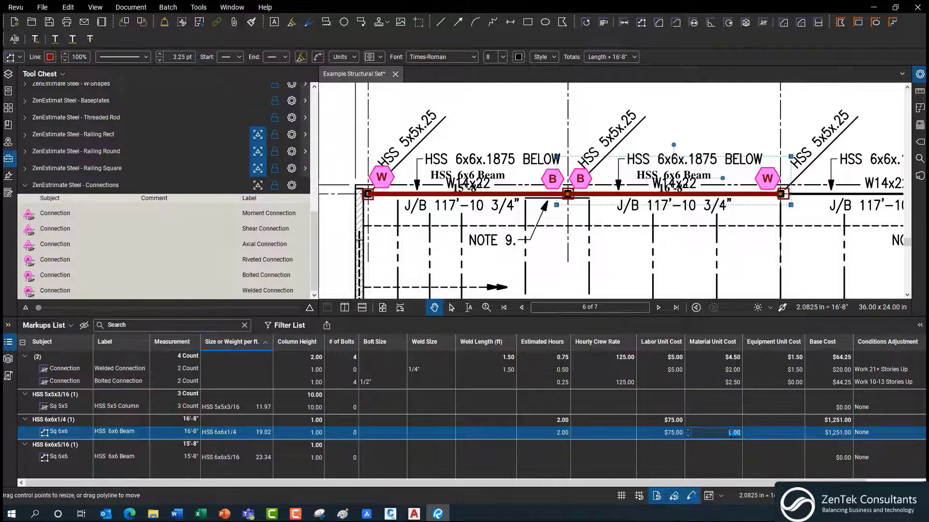
type("35")
key("Return")
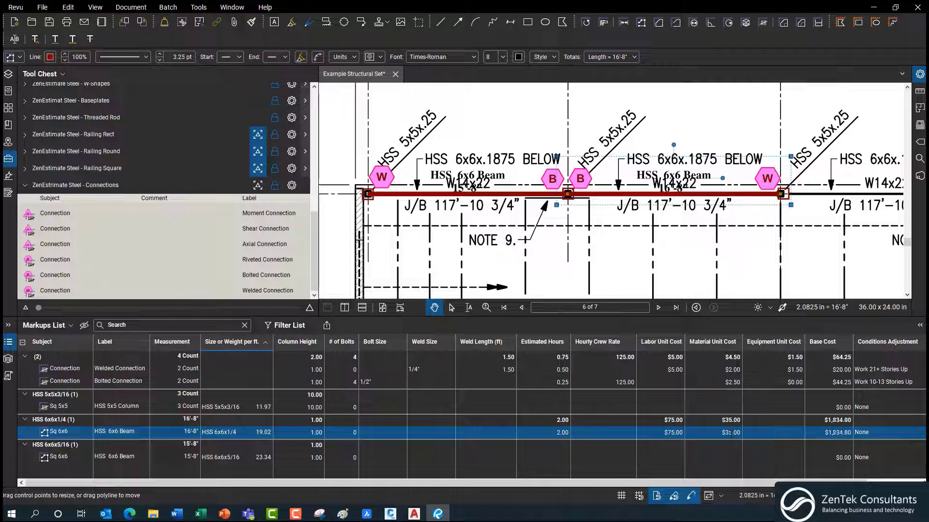
double_click(781, 434)
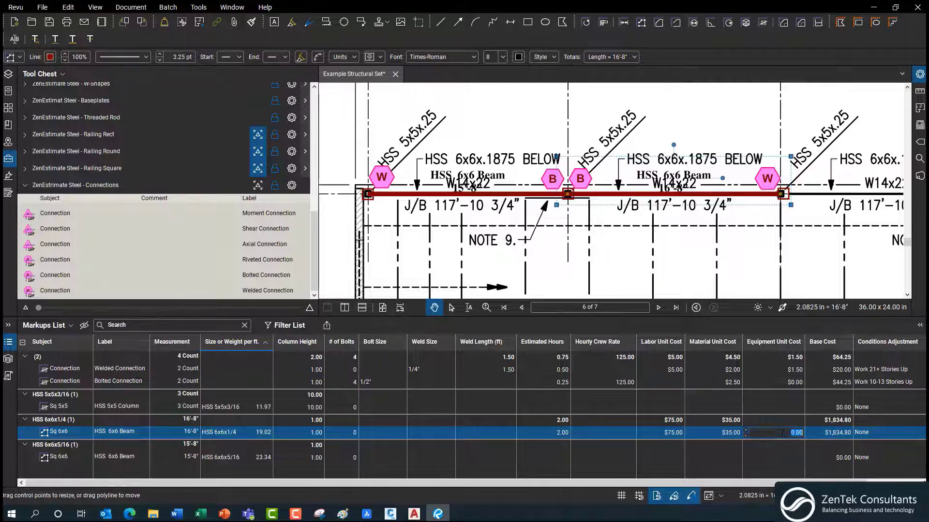
type("15")
key("Return")
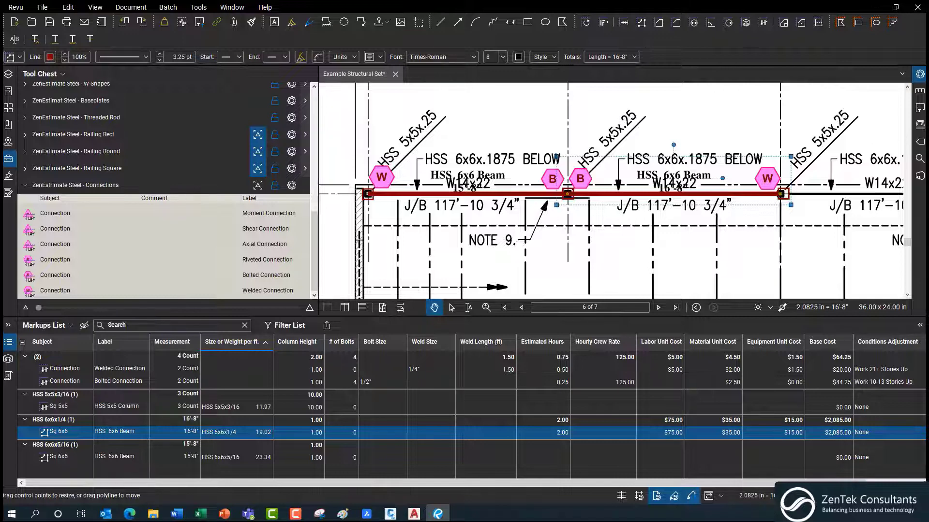
Give the 16'-8" HSS 6x6x1/4 beam the Work 300' from Storage adjustment (1.03).
left_click_drag(758, 483, 817, 483)
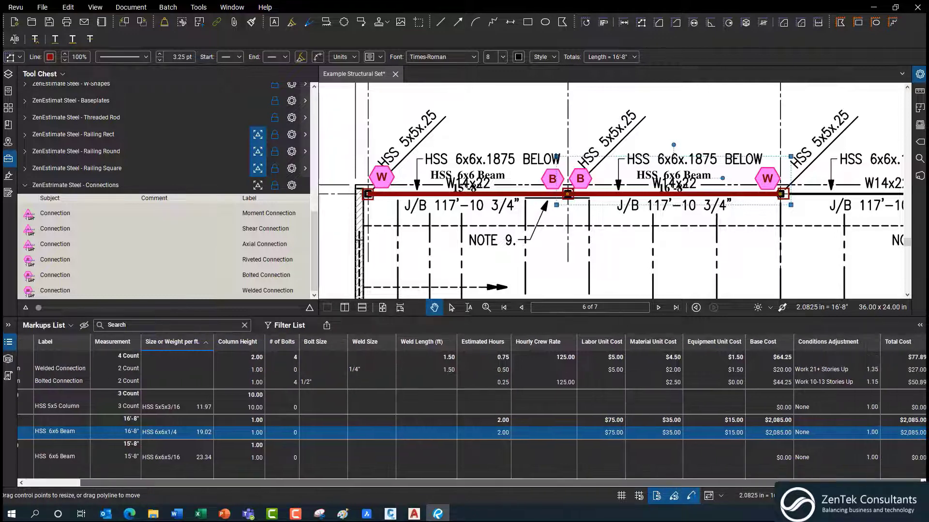
left_click(868, 433)
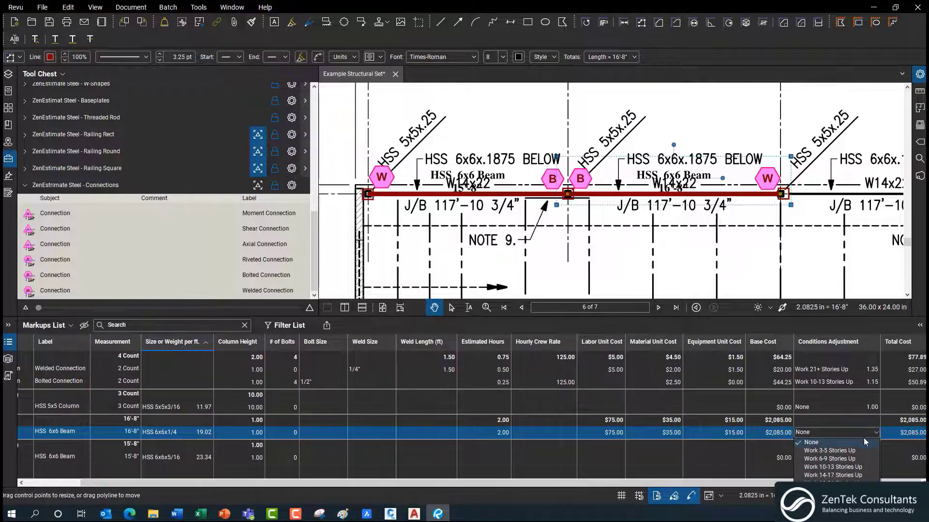
key("End")
key("Return")
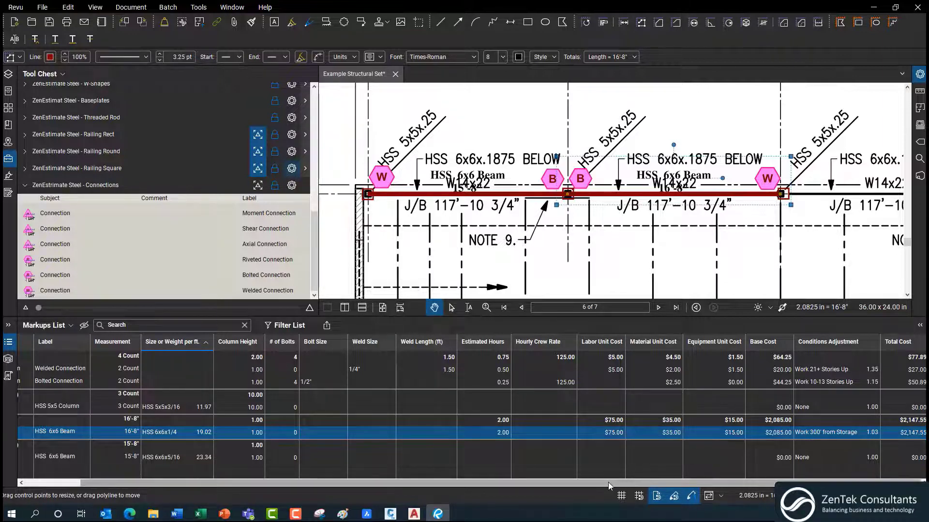
Inspect the bolted connection count markup's measurement values in the Properties panel, then close the panel.
left_click(483, 207)
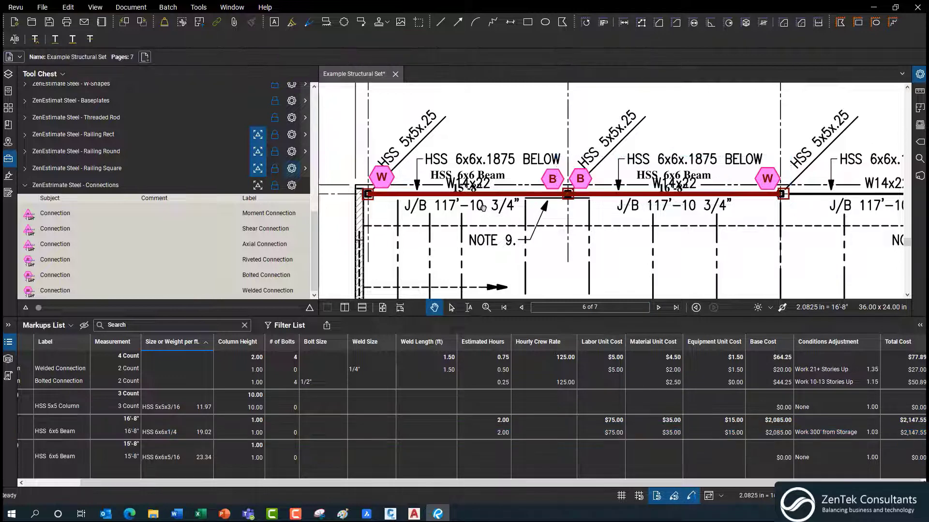
left_click(78, 185)
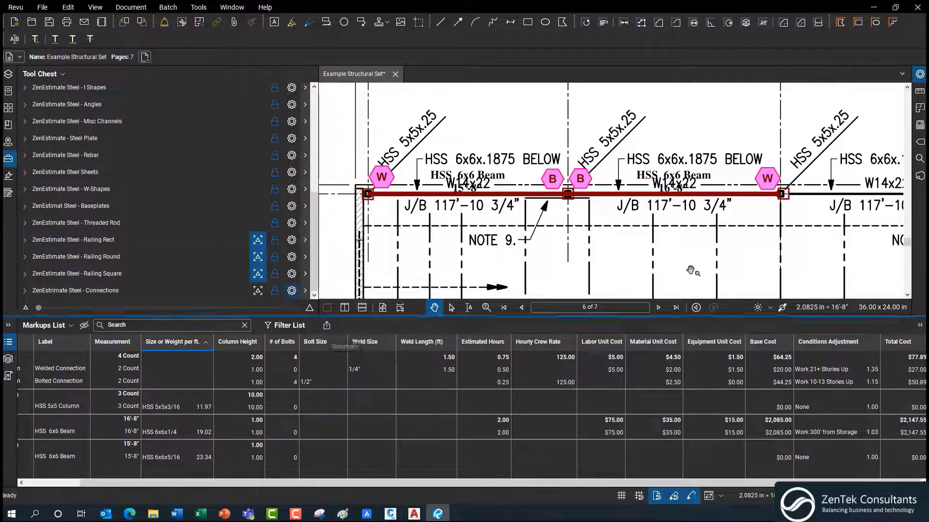
left_click(8, 325)
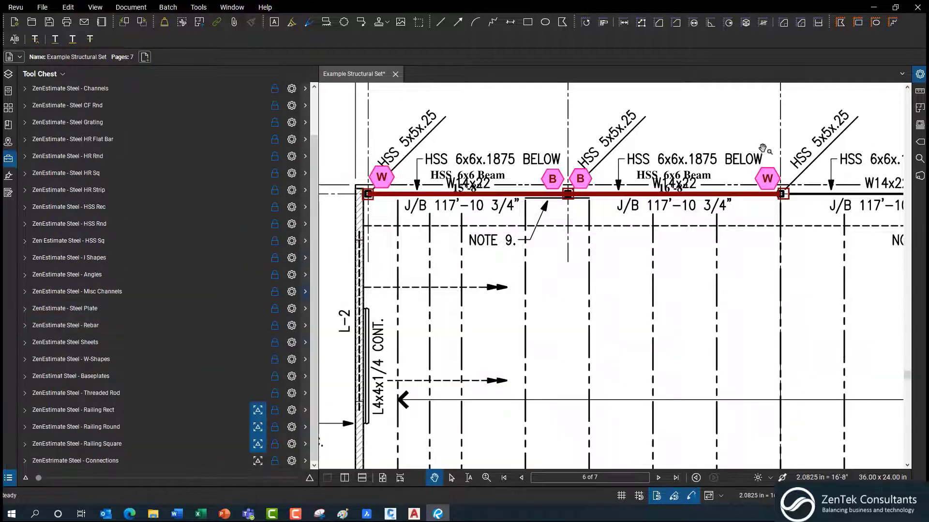
left_click(919, 74)
left_click(553, 179)
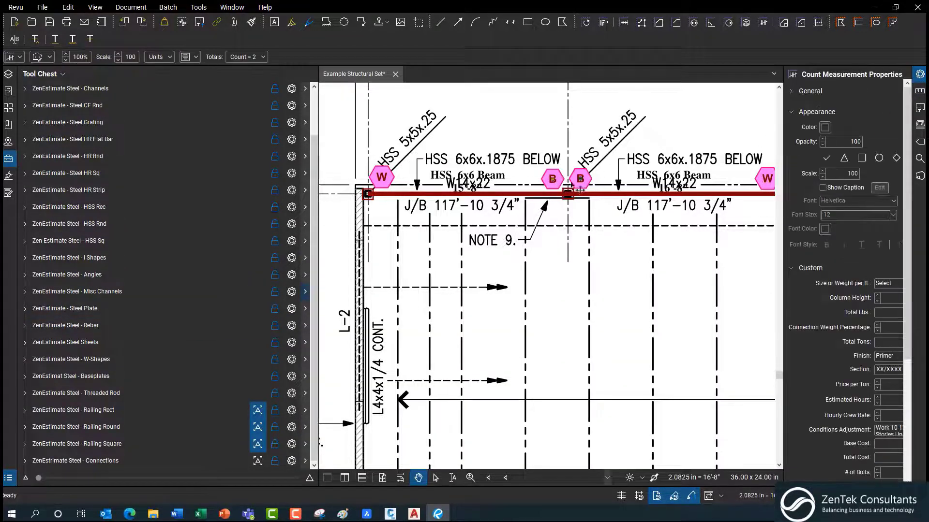
left_click_drag(786, 285, 711, 285)
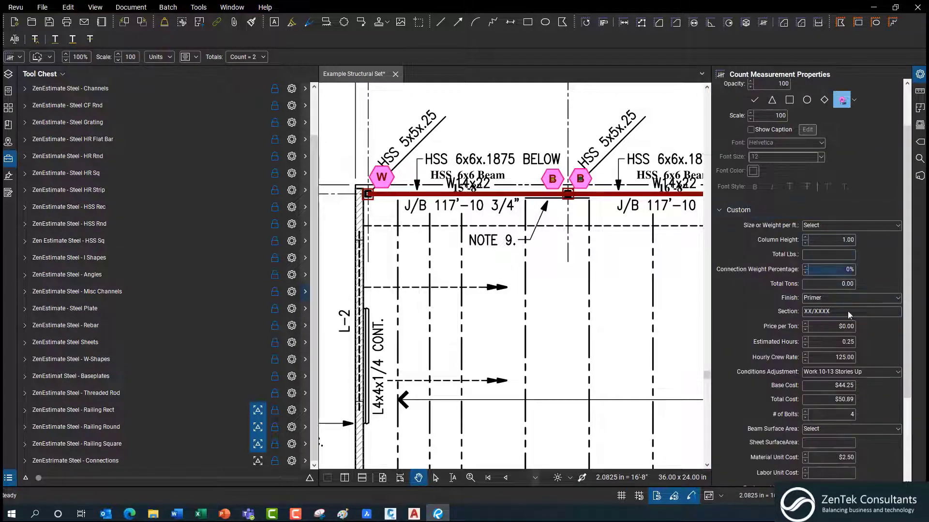
left_click(921, 78)
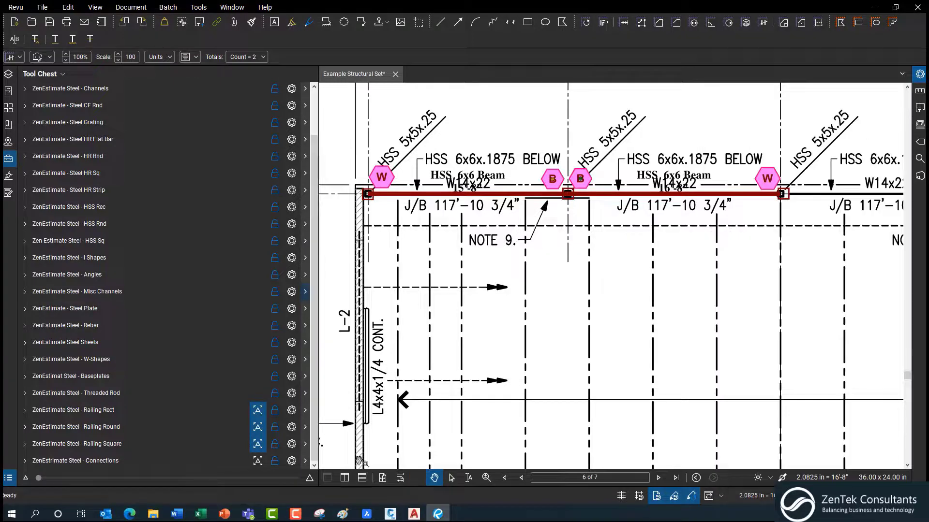
Export the Markups List as a CSV Summary with Markups & Totals, opening it in Excel.
left_click(9, 479)
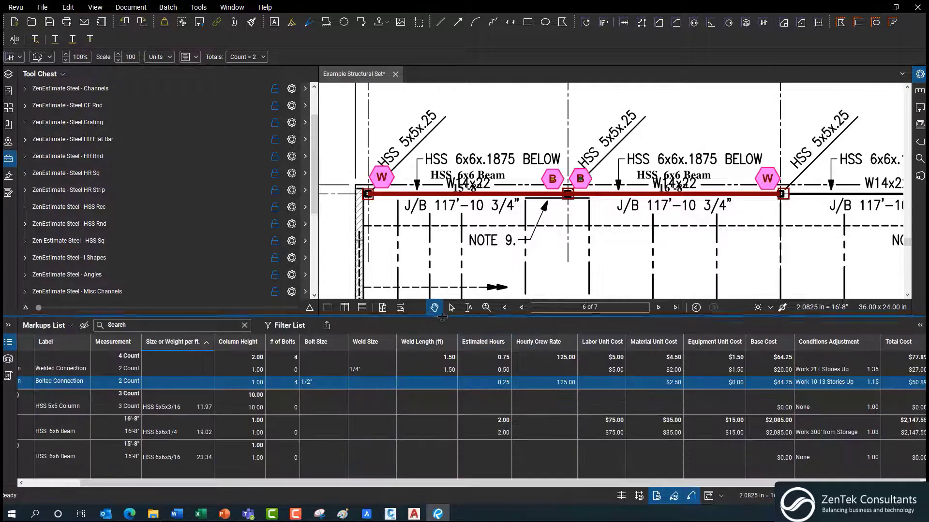
left_click(327, 326)
left_click(352, 341)
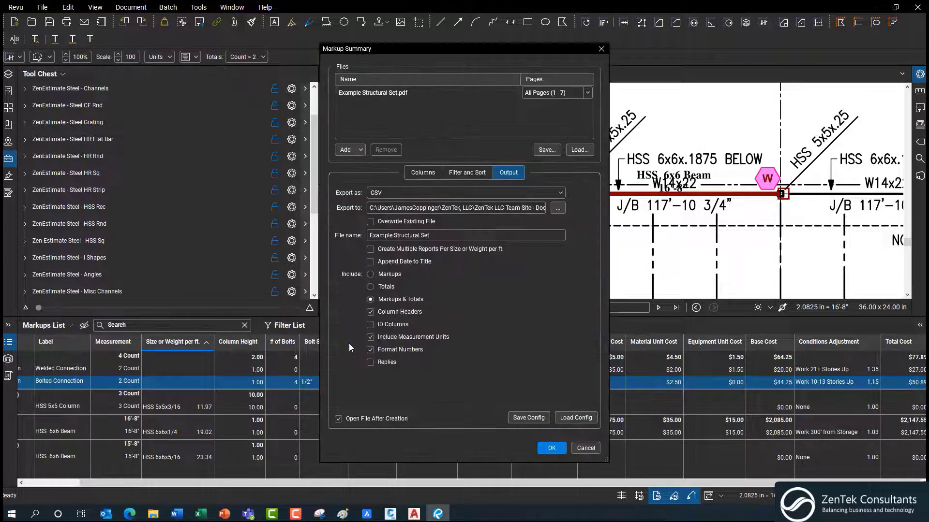
left_click(556, 447)
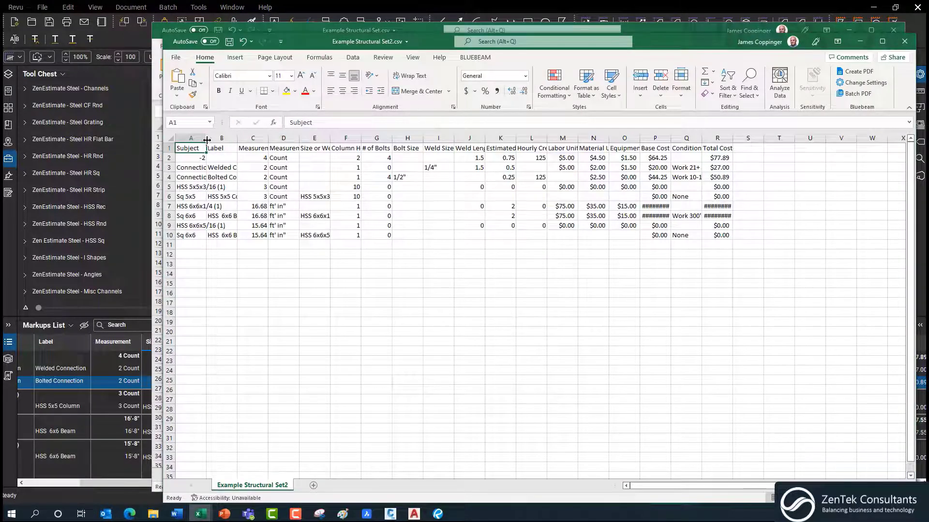
AutoFit the widths of columns A through R in the exported summary.
left_click_drag(201, 138, 731, 143)
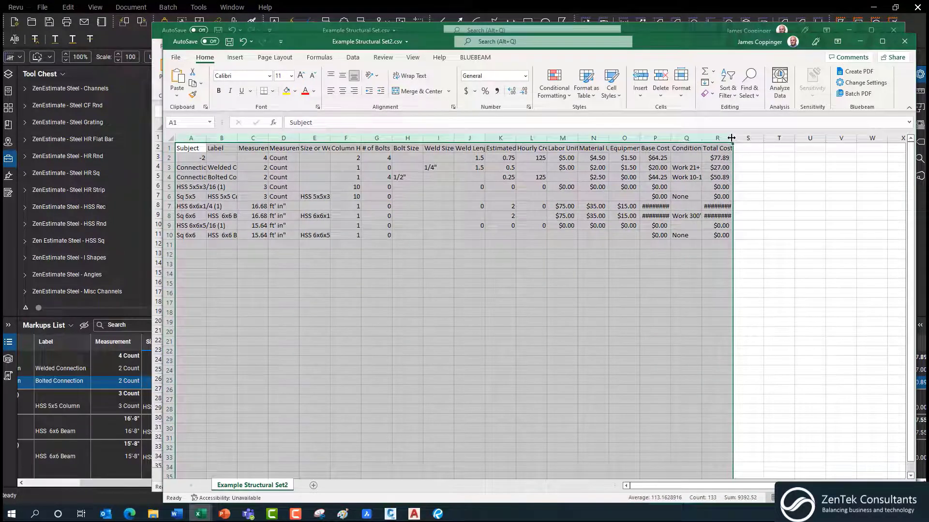
double_click(731, 140)
left_click(572, 391)
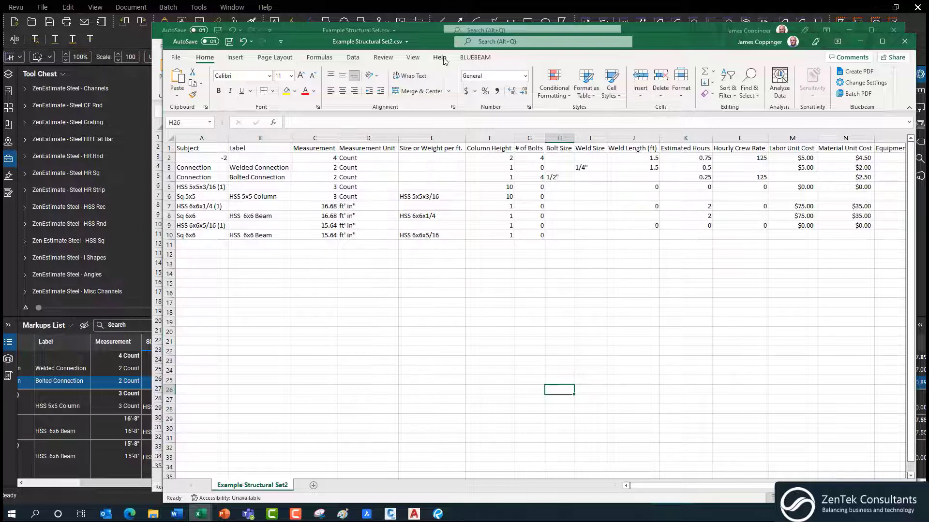
Shift the Excel window slightly left and dismiss the shortcut menu opened on cell E13.
left_click_drag(443, 45, 391, 54)
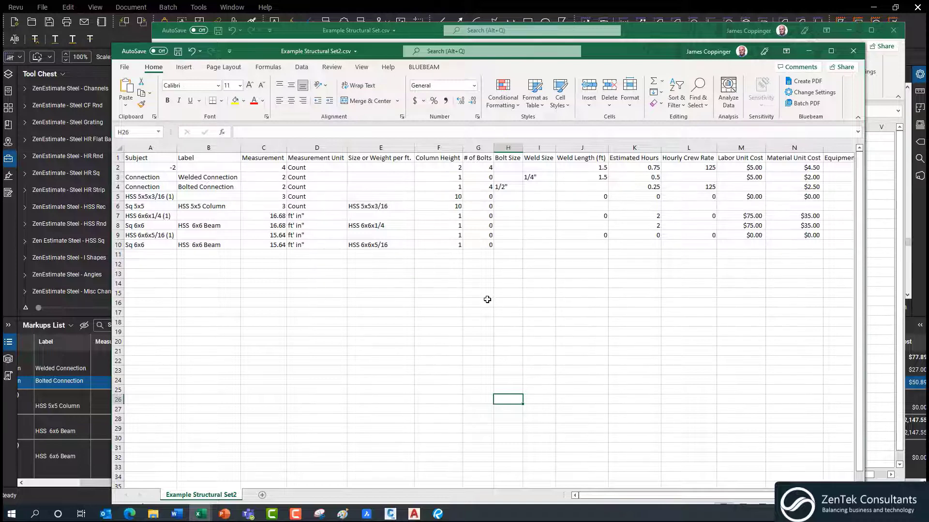
right_click(398, 273)
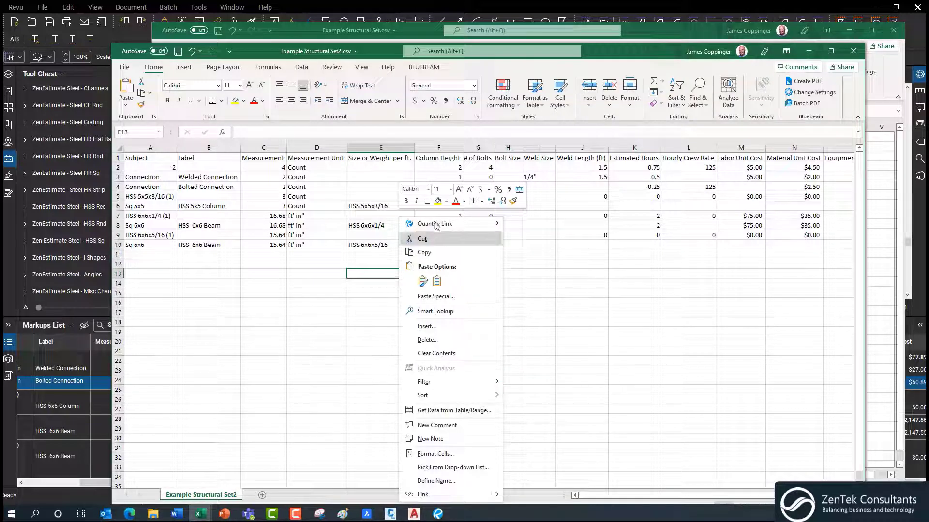
mouse_move(448, 227)
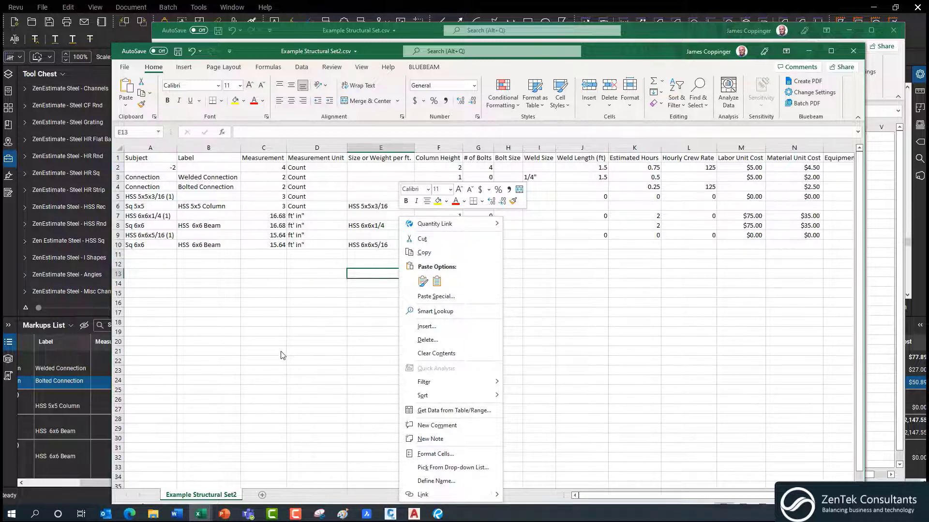
key("Escape")
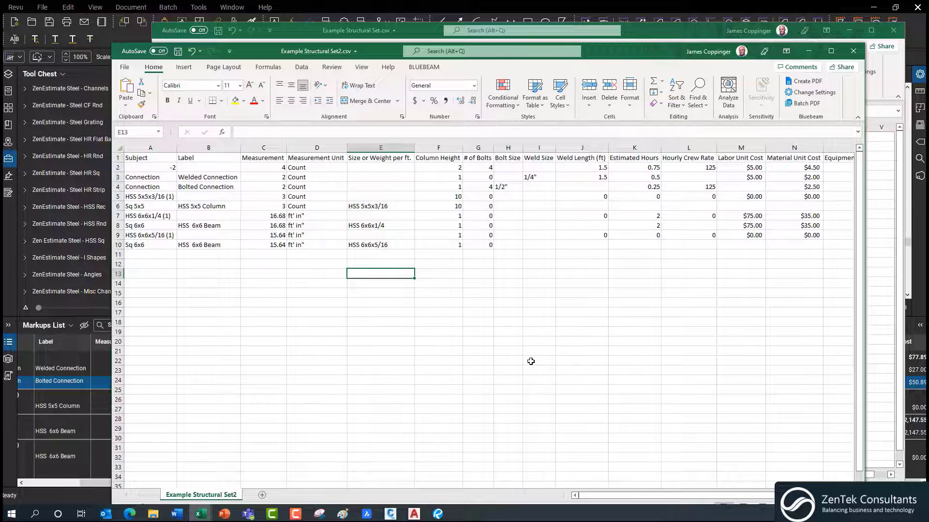